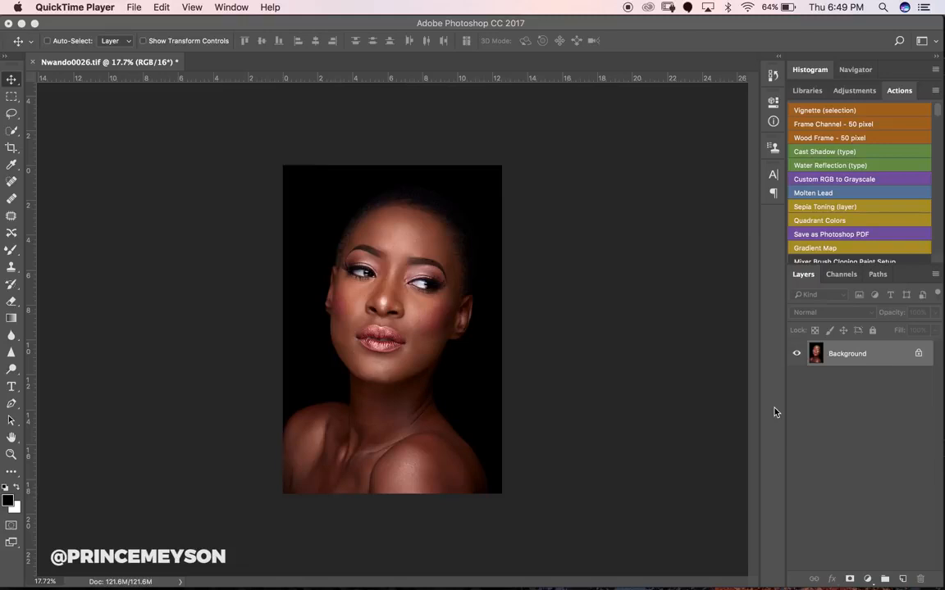
Duplicate the Background layer twice
left_click(873, 363)
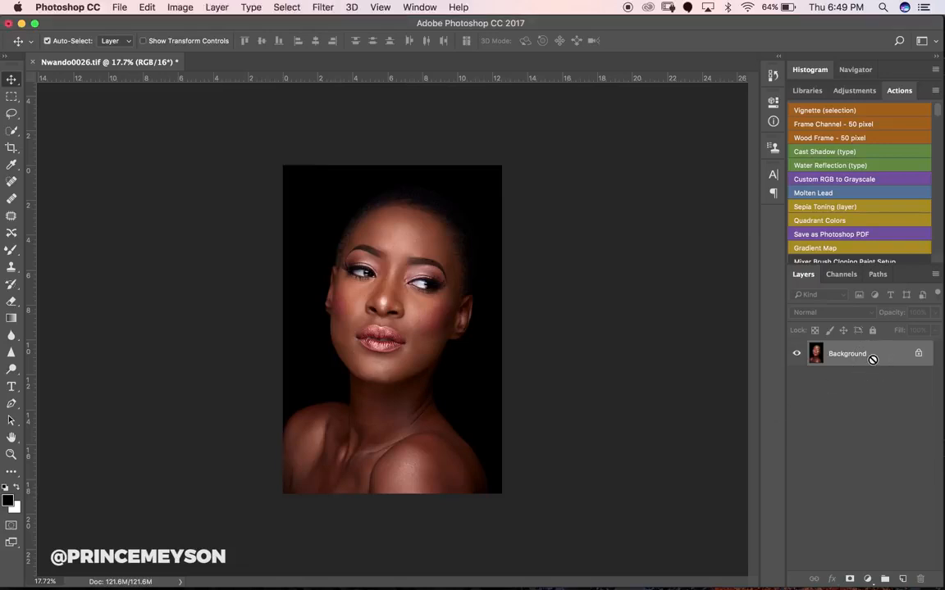
key("super+j")
key("super+j")
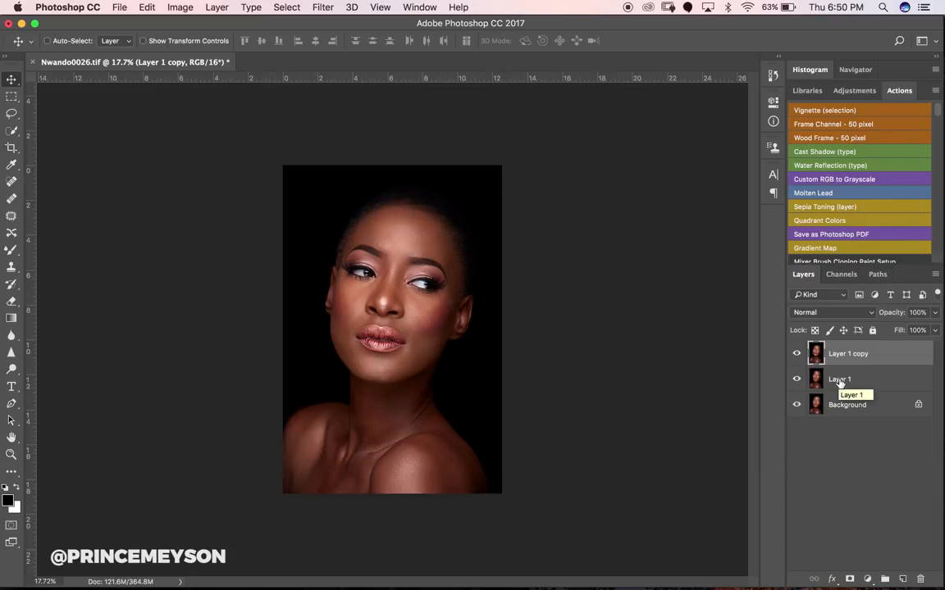
Rename the lower duplicate layer as Low and the upper one as High
double_click(840, 380)
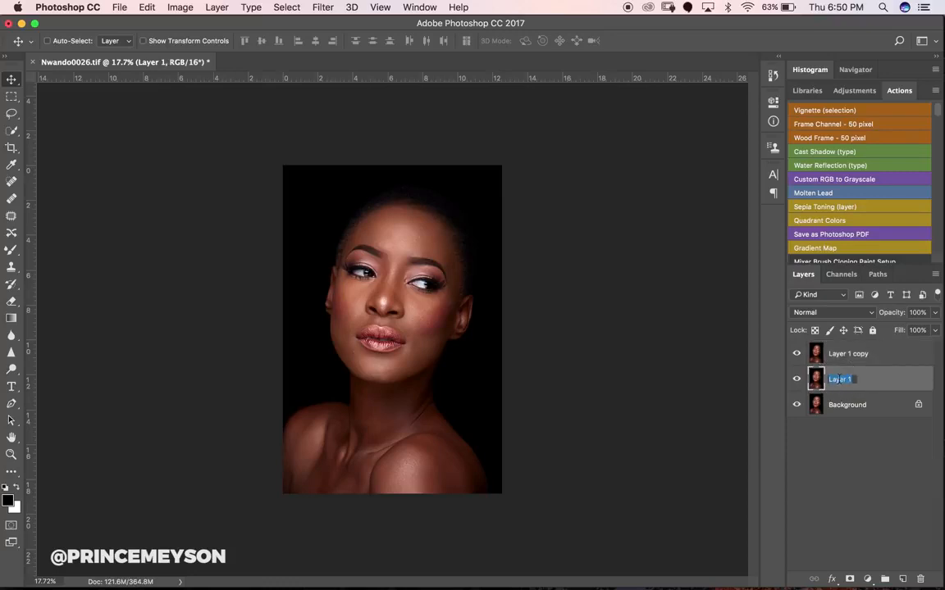
key("BackSpace")
type("Low")
double_click(848, 354)
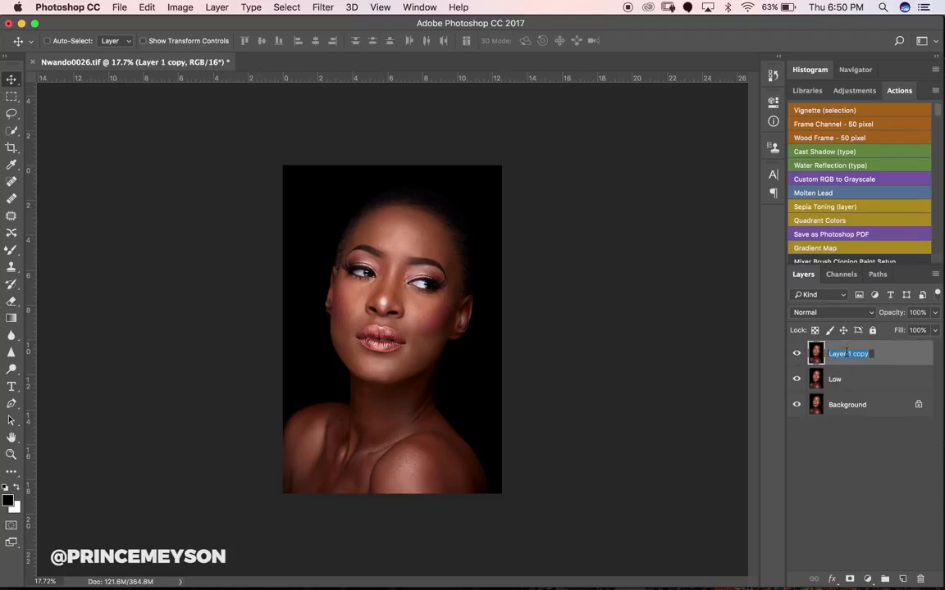
type("High")
key("Return")
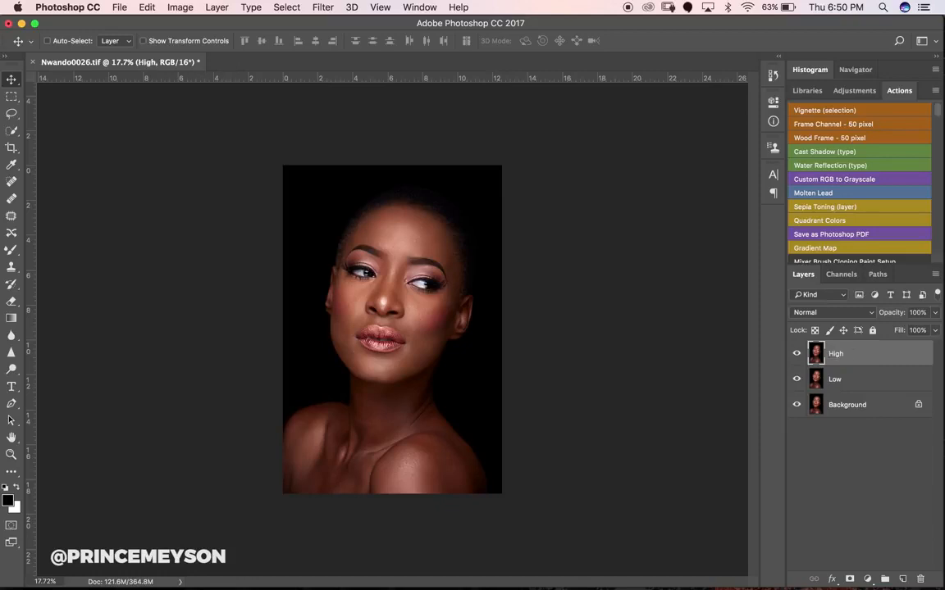
Hide the High layer and open the Gaussian Blur filter for the Low layer
left_click(847, 388)
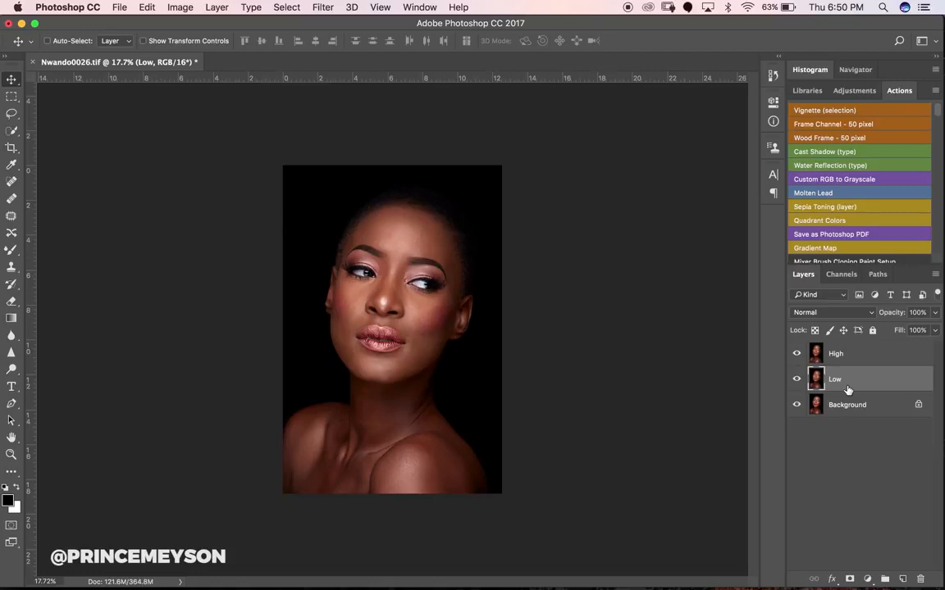
left_click(815, 354)
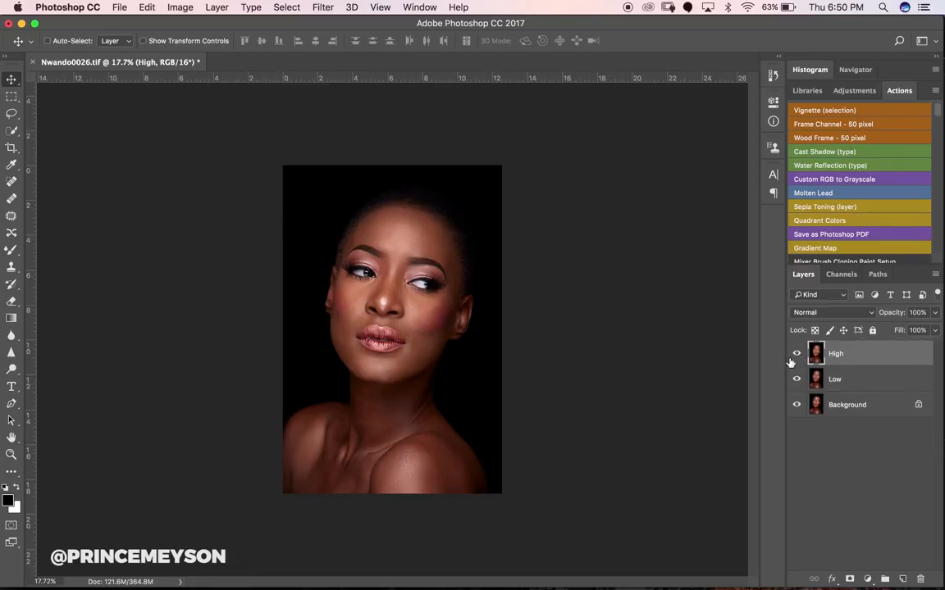
left_click(794, 355)
left_click(836, 382)
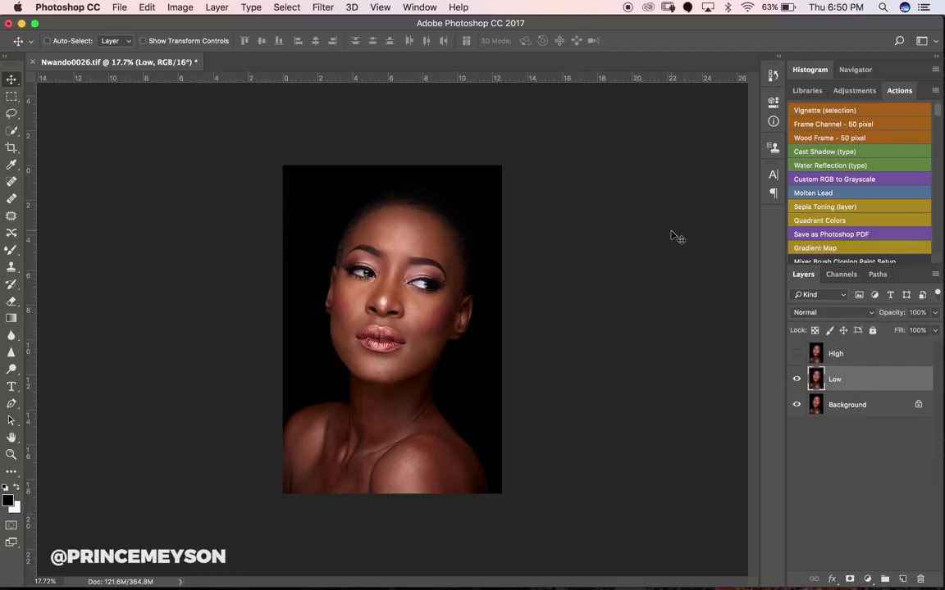
left_click(325, 7)
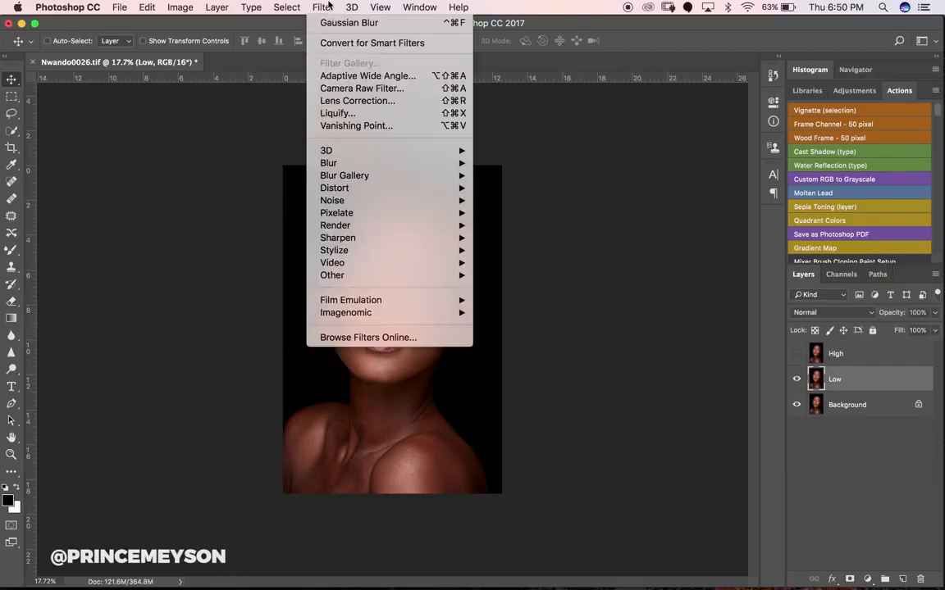
mouse_move(351, 162)
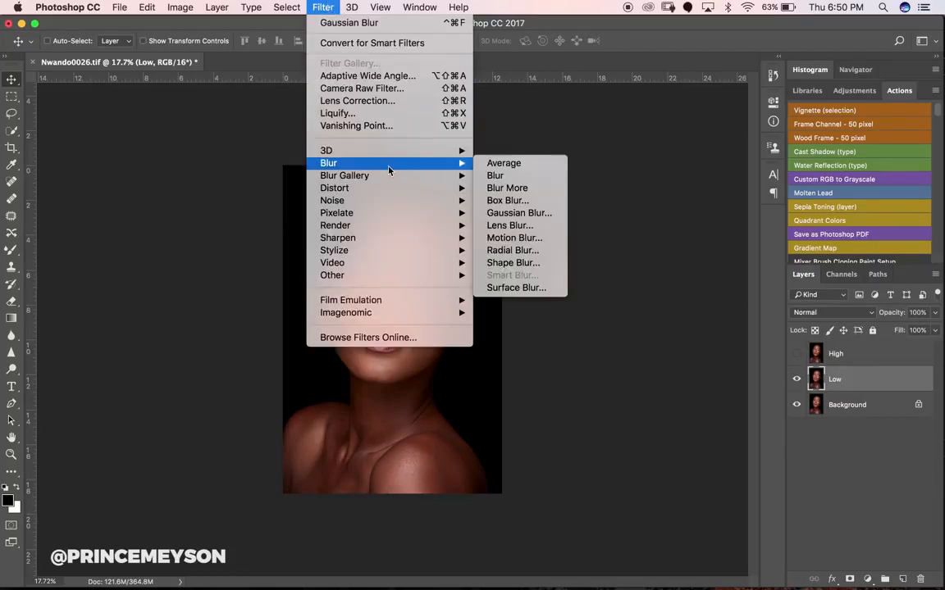
left_click(520, 213)
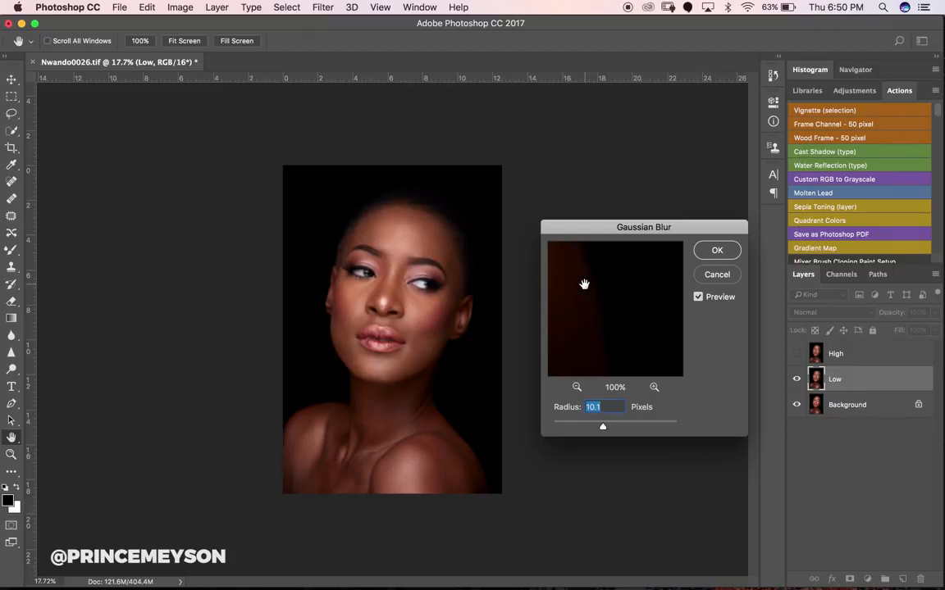
Examine the blurred skin on the face and forehead in the Gaussian Blur preview at several magnifications
left_click_drag(584, 284, 713, 381)
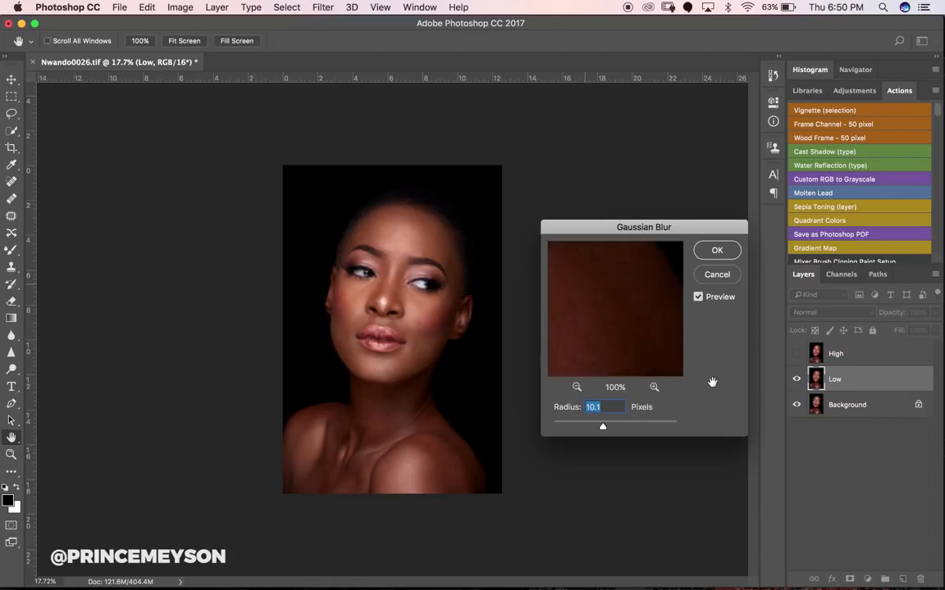
left_click(389, 287)
left_click(576, 387)
left_click(577, 387)
left_click(577, 387)
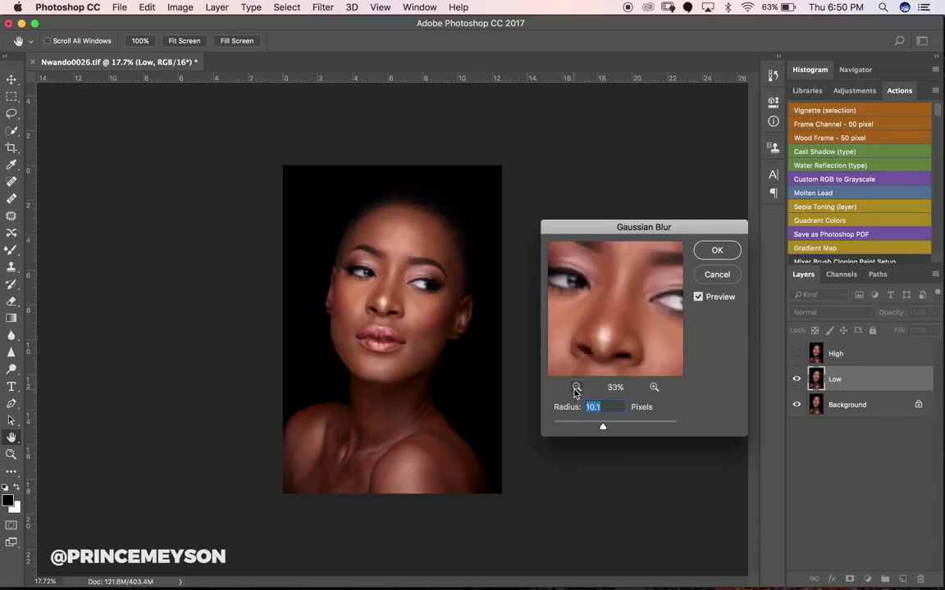
left_click(576, 387)
left_click(577, 387)
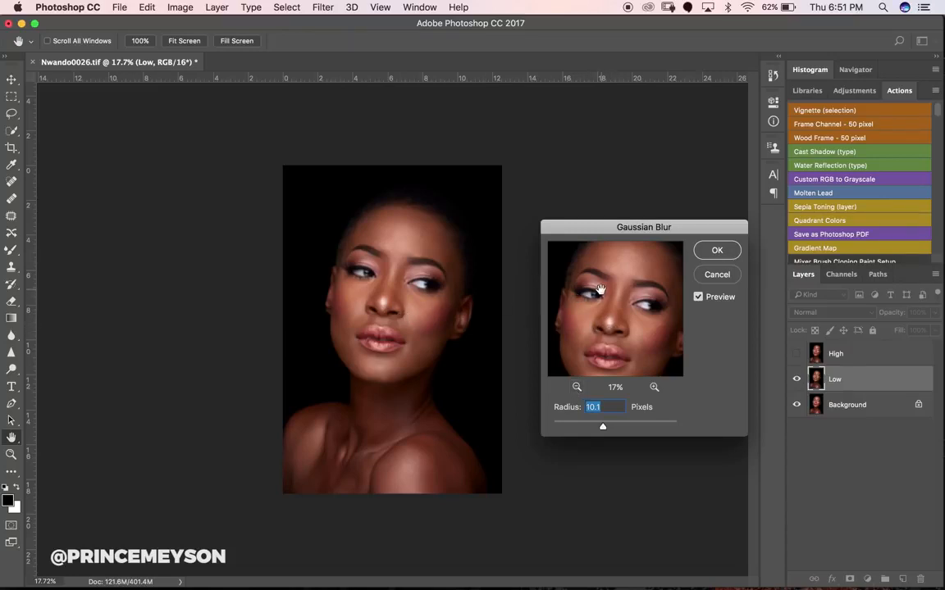
left_click(577, 386)
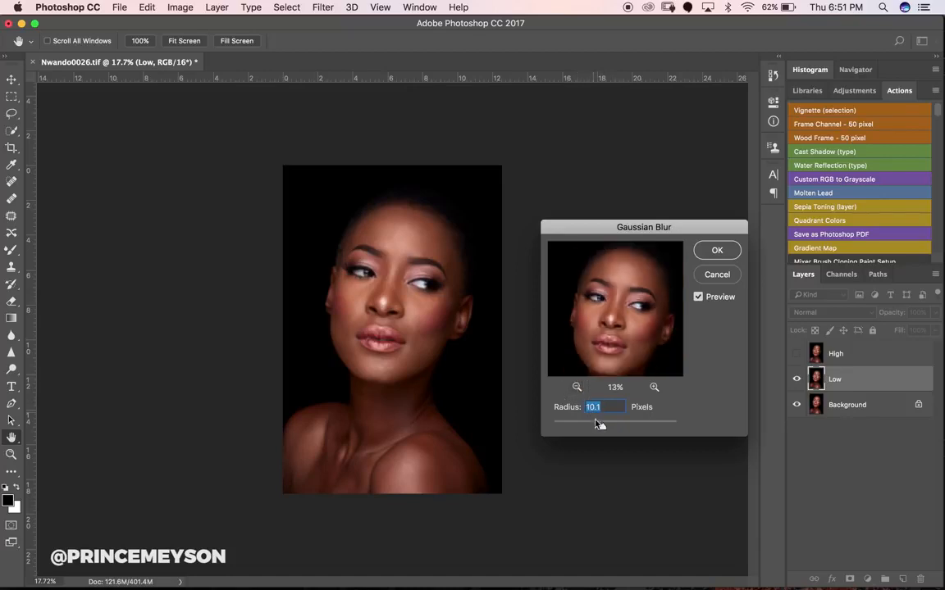
left_click(653, 386)
left_click(653, 386)
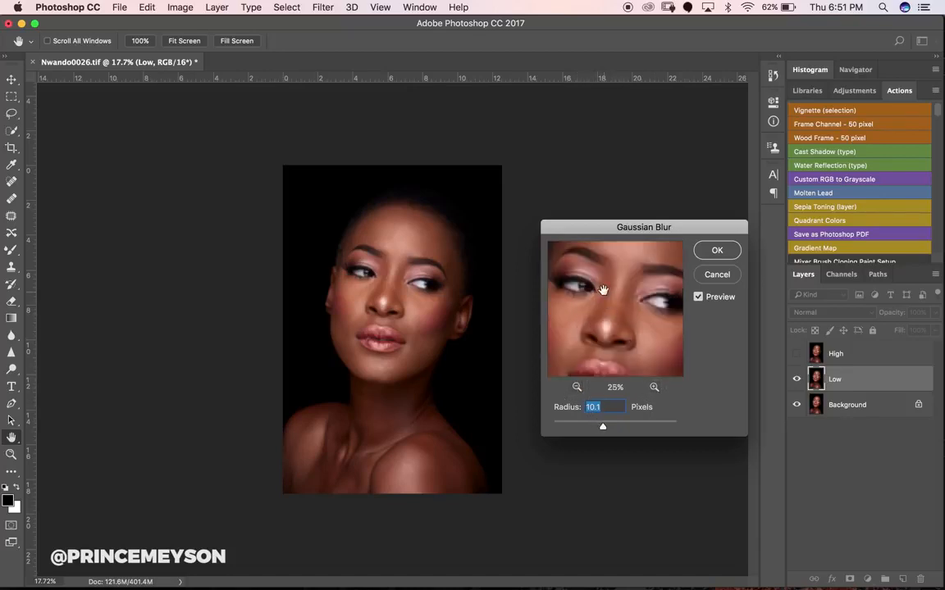
left_click_drag(599, 281, 598, 319)
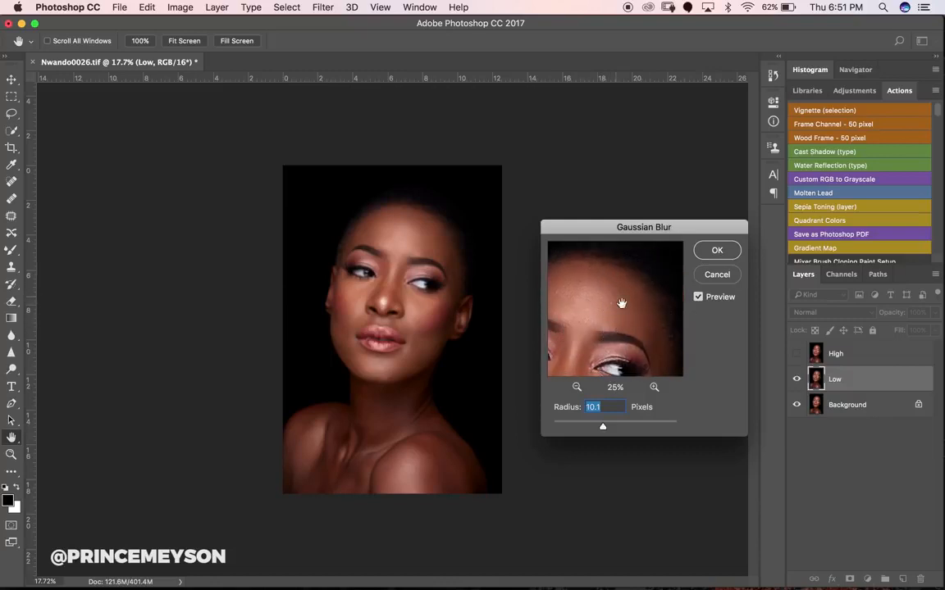
left_click_drag(597, 334, 617, 312)
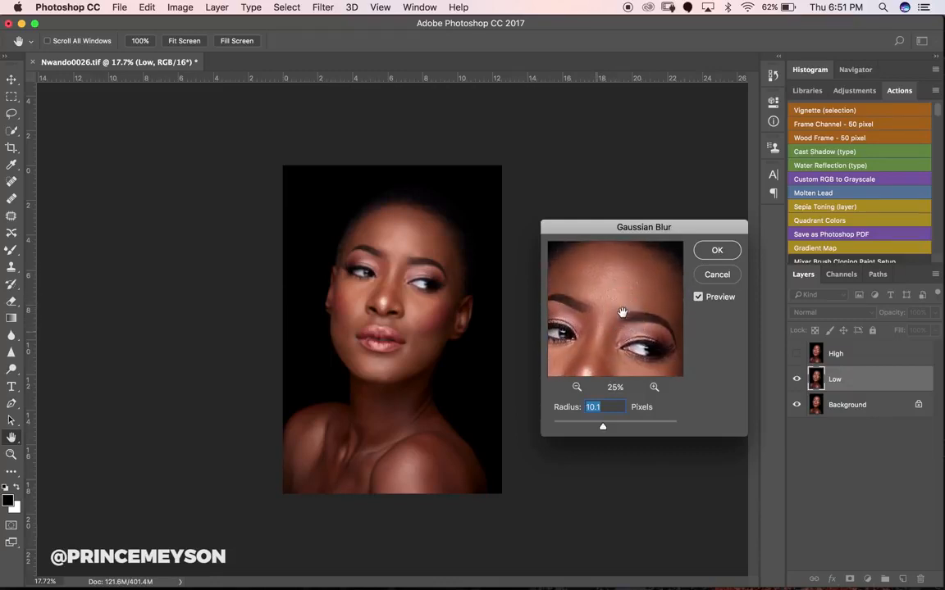
Set the Gaussian Blur radius to 9.9 pixels and apply it to the Low layer
left_click_drag(602, 428, 599, 432)
left_click_drag(601, 427, 603, 429)
left_click_drag(602, 323, 616, 272)
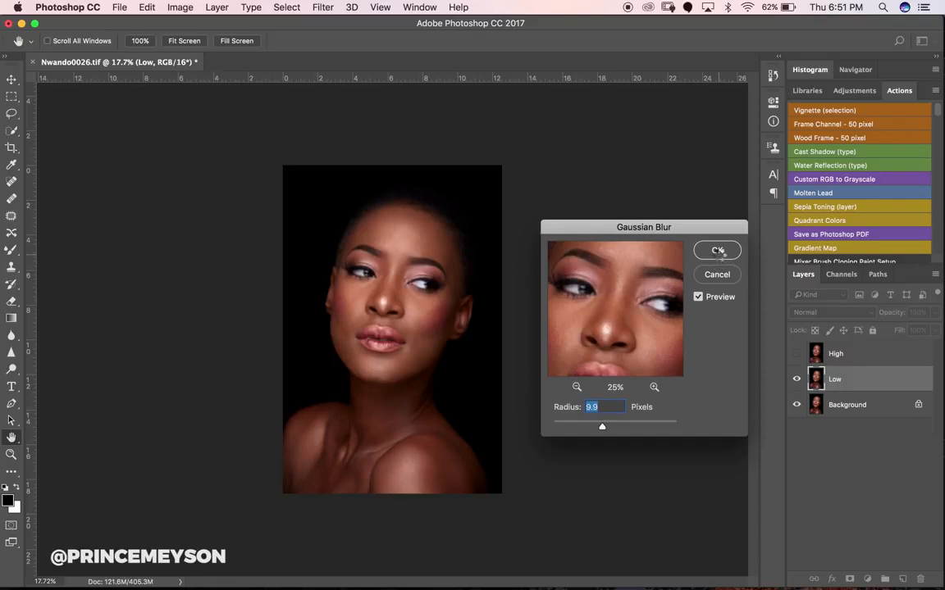
left_click(717, 252)
Show the High layer and use Apply Image on it with source layer Low, Subtract blending, scale 2 and offset 128
left_click(835, 352)
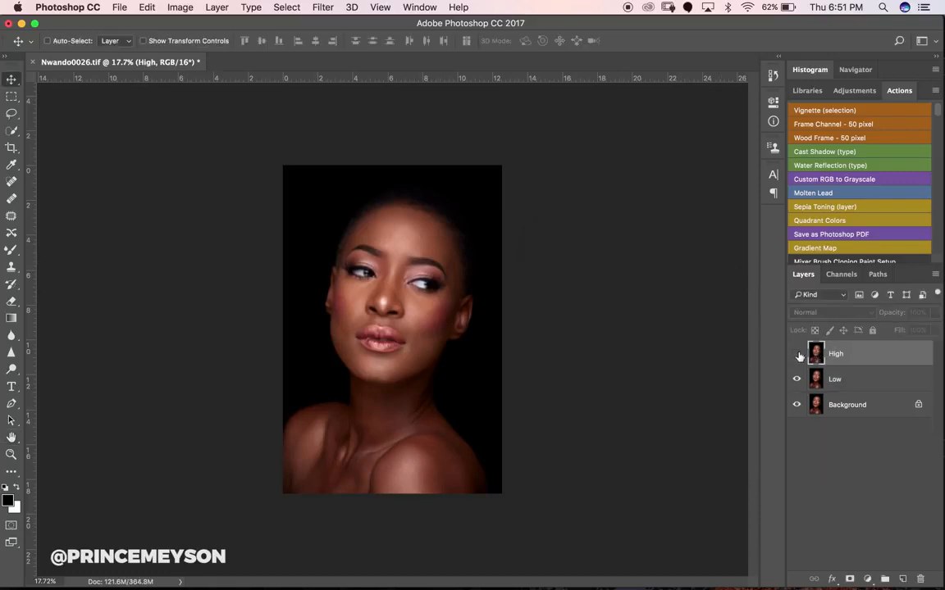
left_click(796, 353)
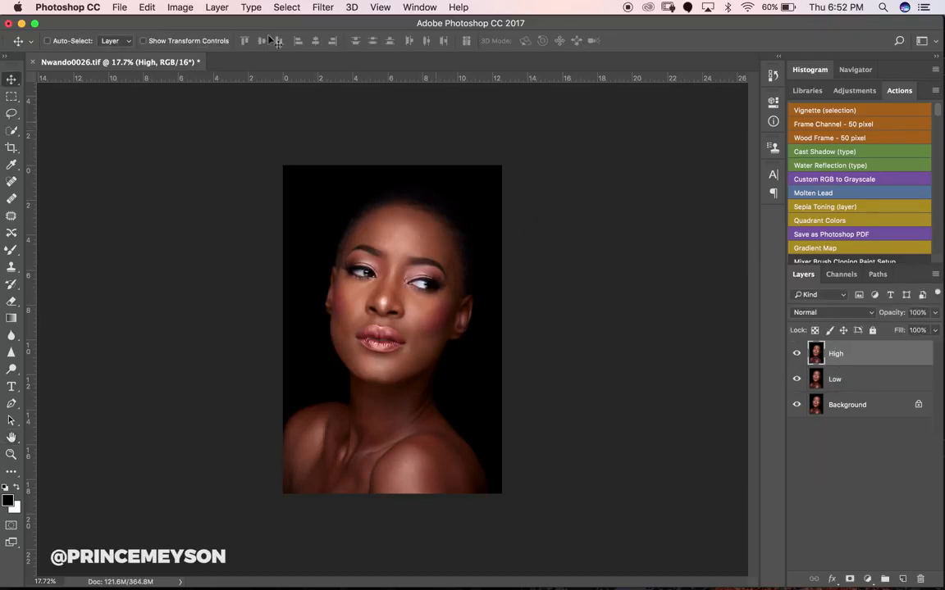
left_click(217, 8)
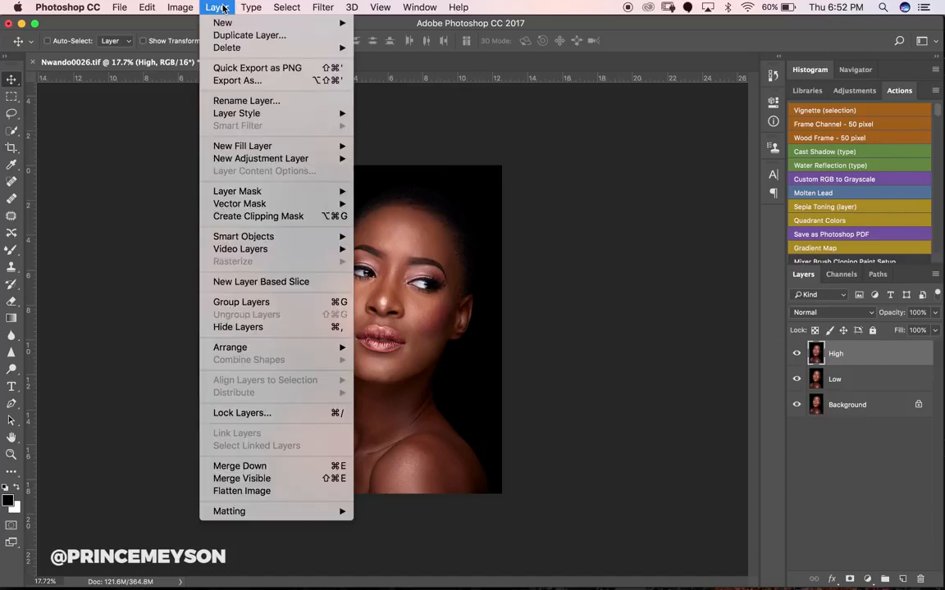
mouse_move(177, 7)
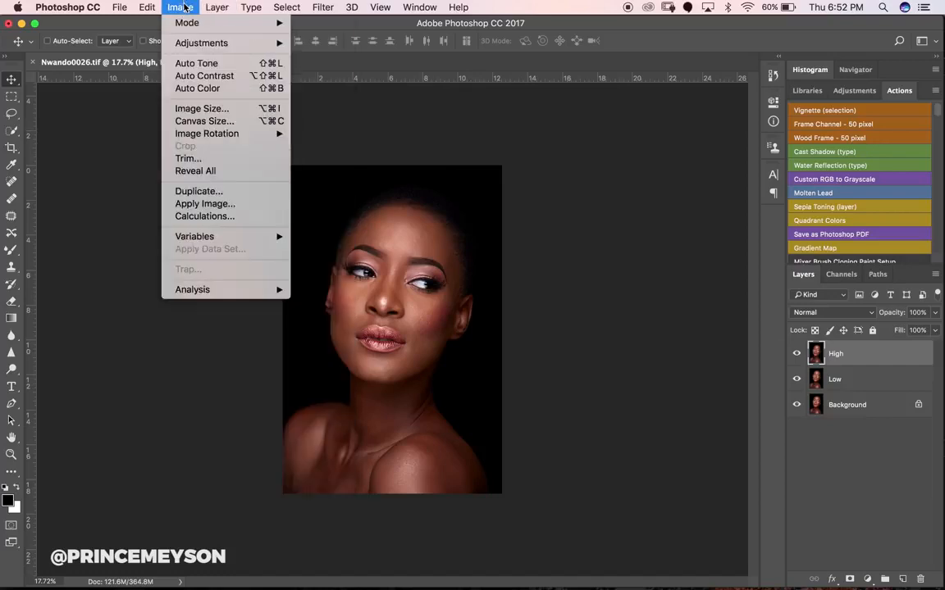
left_click(205, 205)
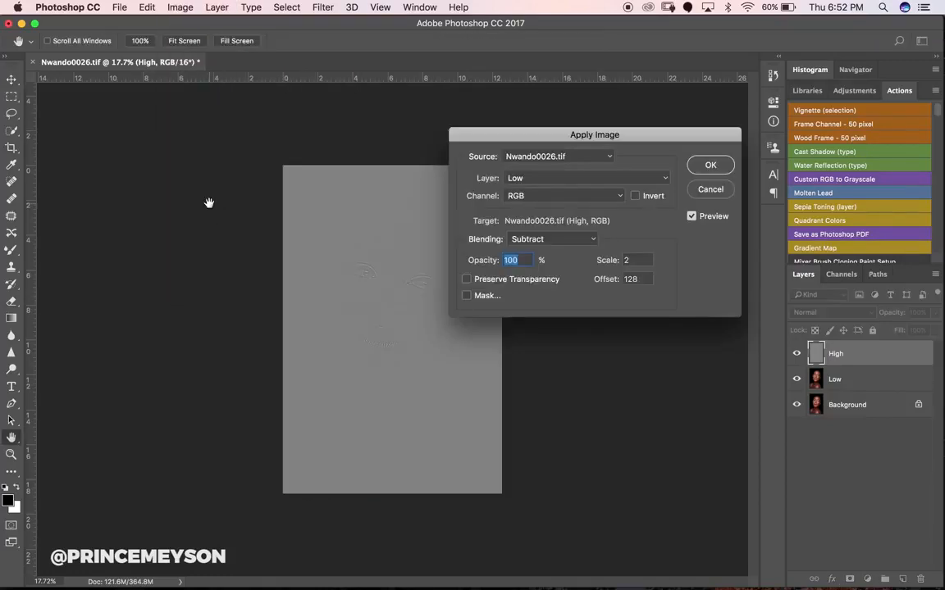
left_click(553, 178)
left_click(544, 178)
left_click(712, 166)
key("v")
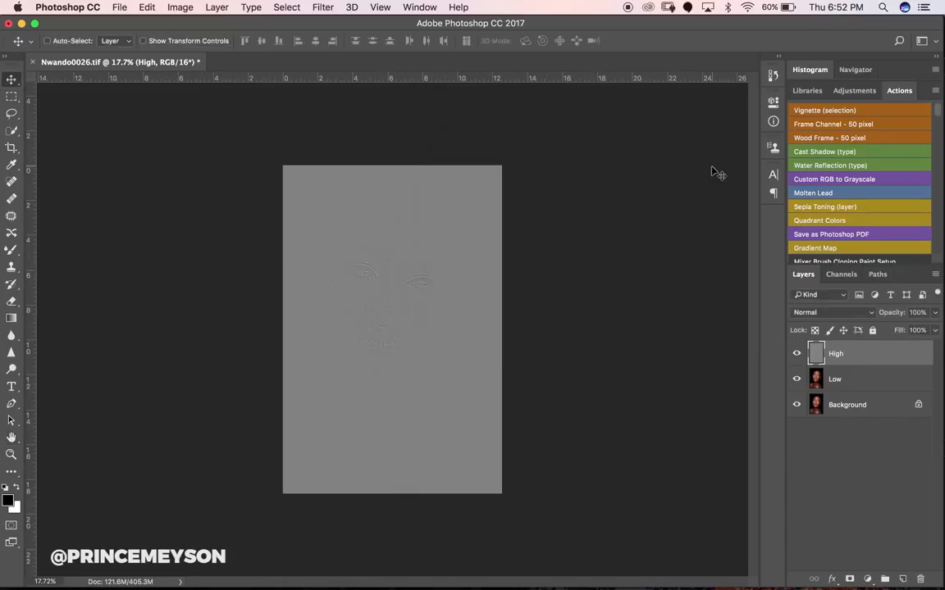
Set the High layer's blend mode to Linear Light
left_click(809, 317)
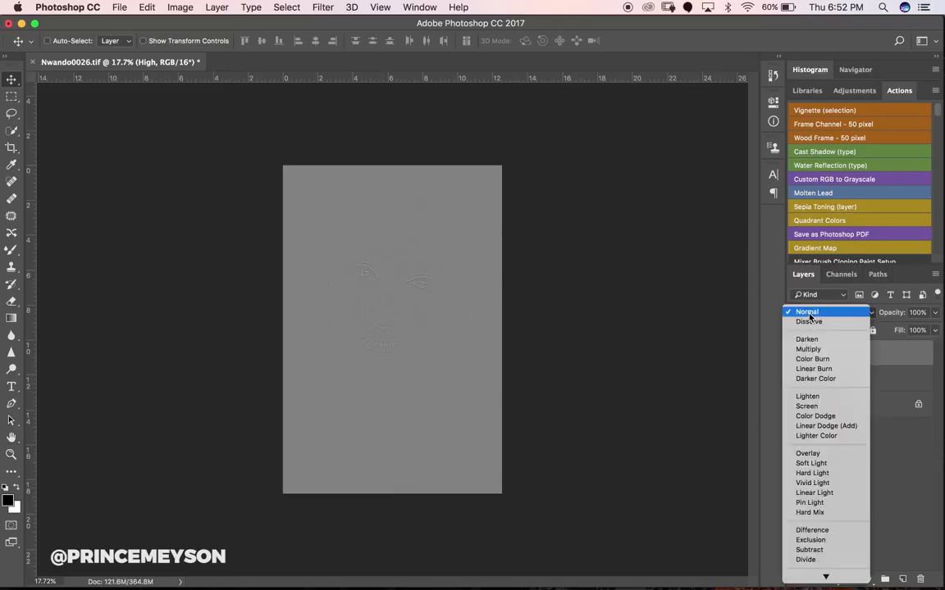
left_click(732, 322)
left_click(807, 318)
left_click(815, 493)
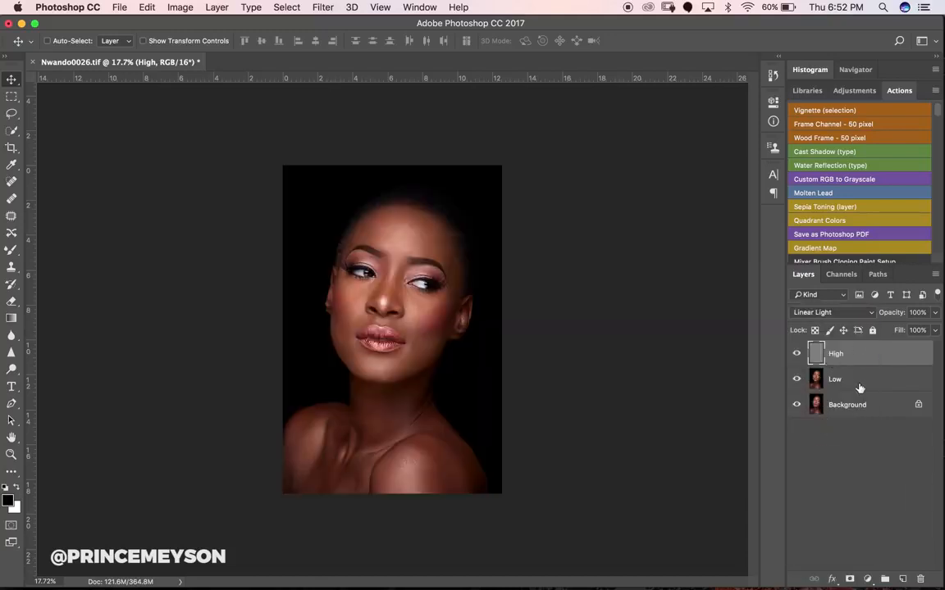
Group the High and Low layers and name the group FS
left_click(858, 389, "shift")
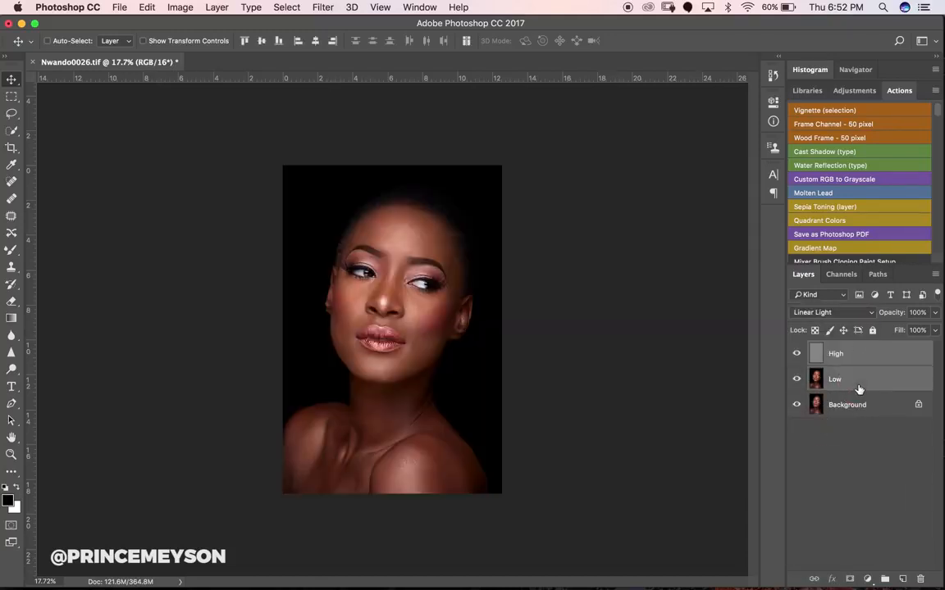
key("super")
key("super+g")
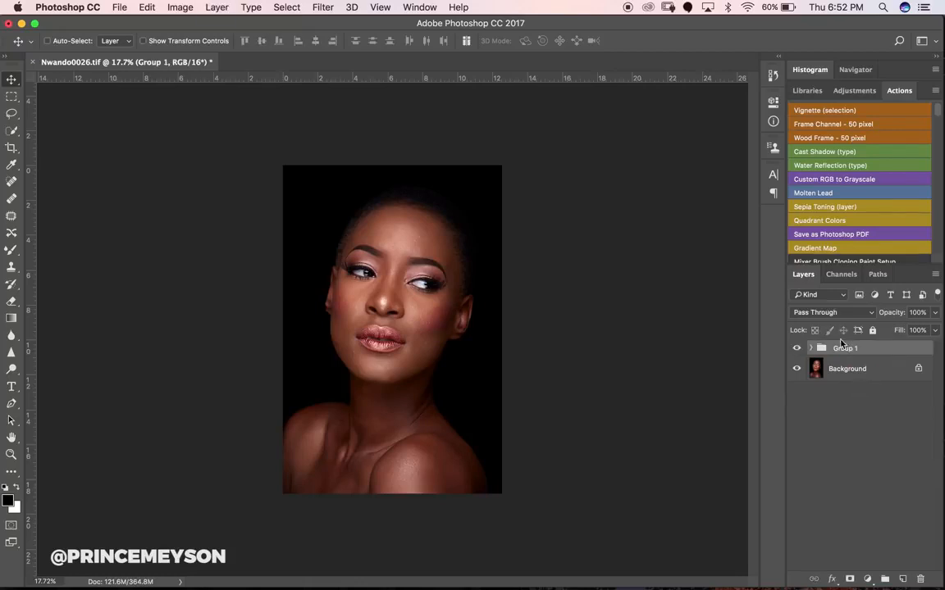
double_click(844, 349)
type("FS")
key("Return")
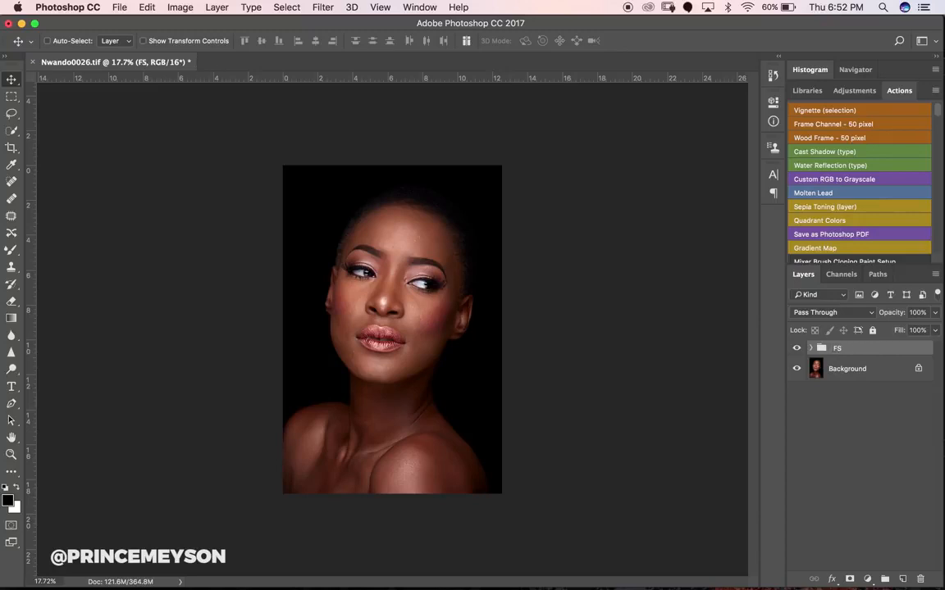
Expand the FS group and duplicate the Low layer inside it
left_click(811, 350)
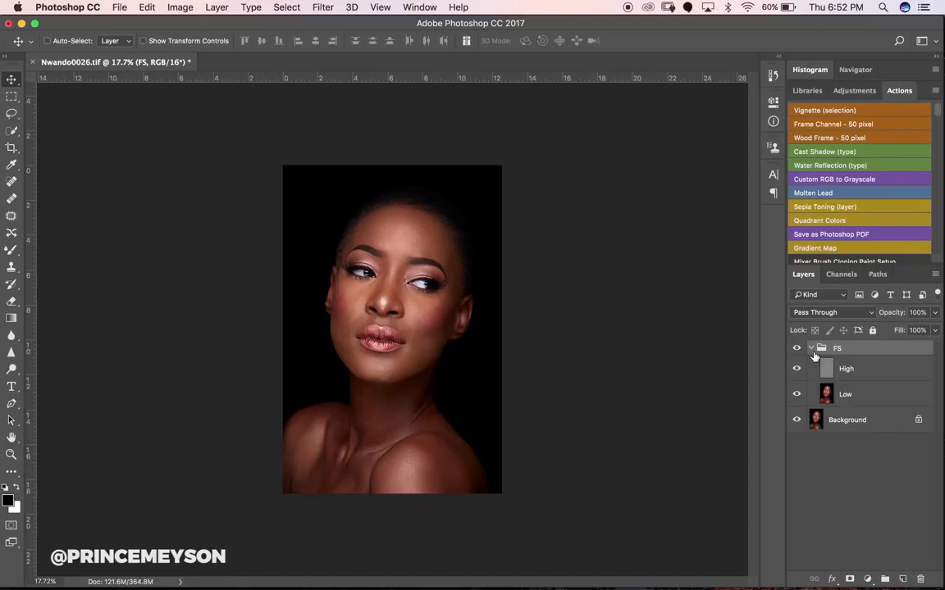
left_click(857, 396)
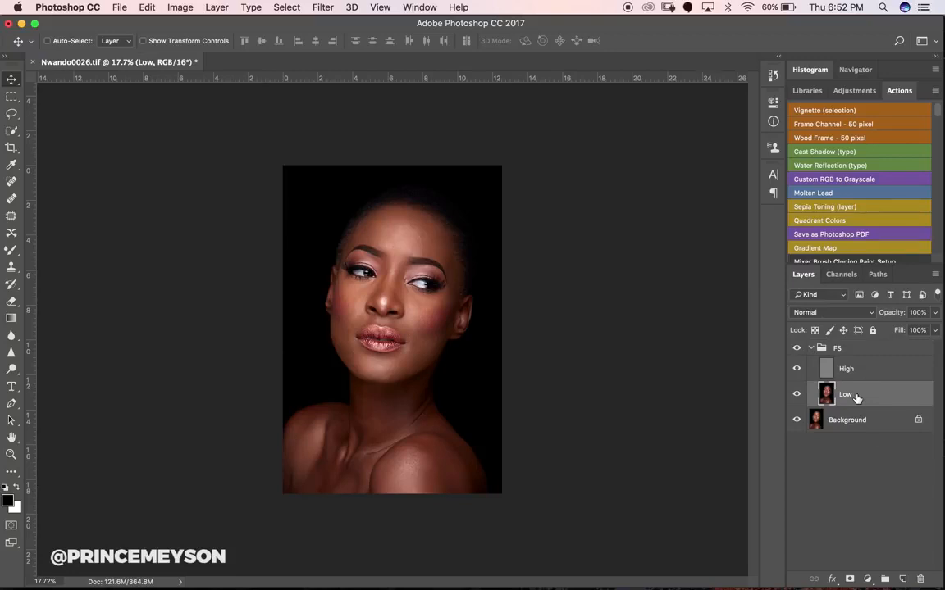
left_click(863, 377)
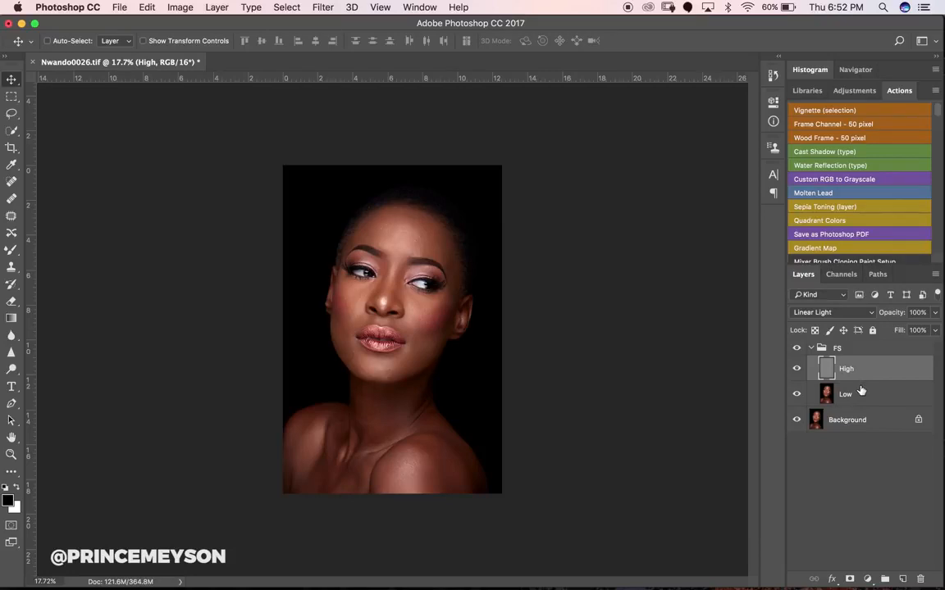
left_click(856, 397)
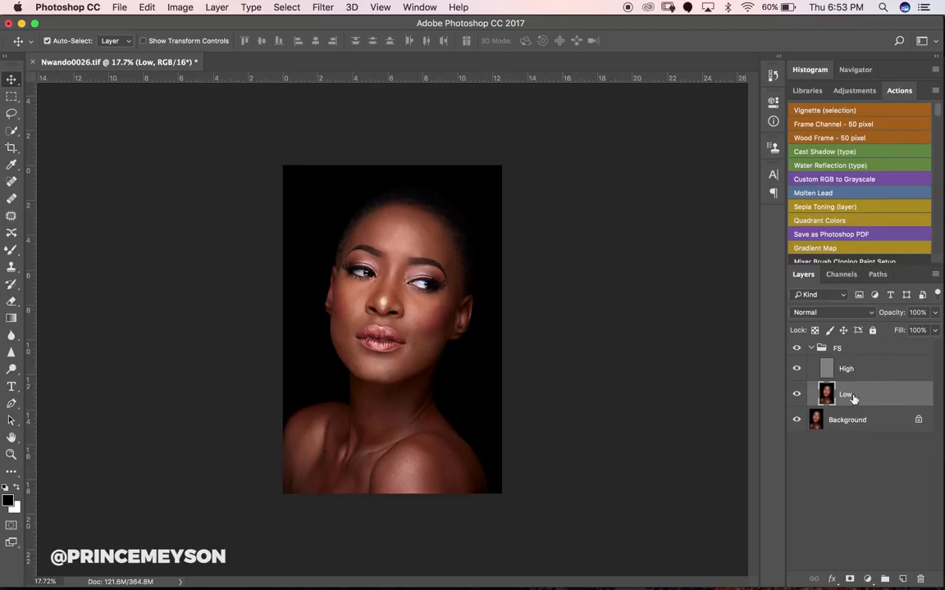
key("super+j")
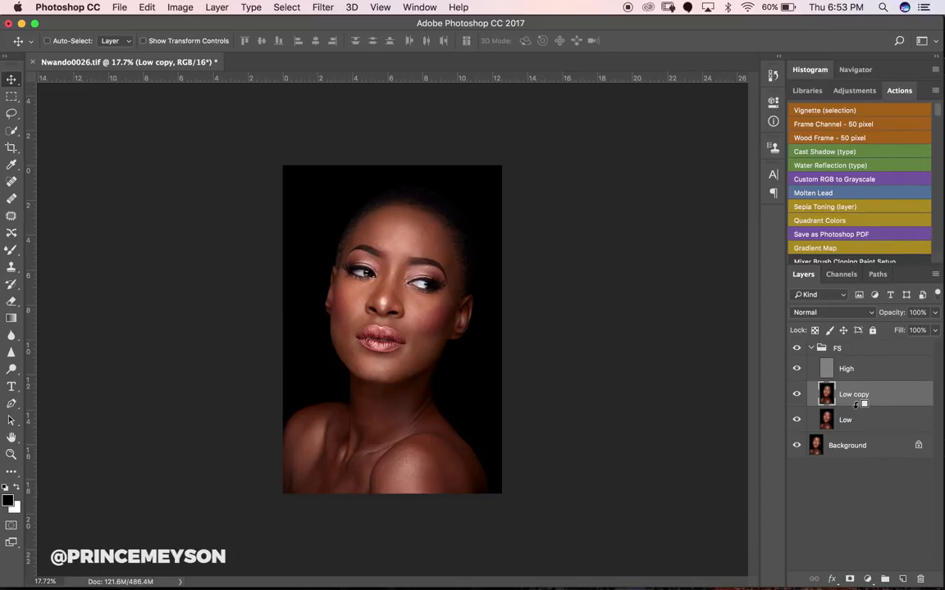
Clip the Low copy layer to the Low layer below it
left_click(856, 405, "alt")
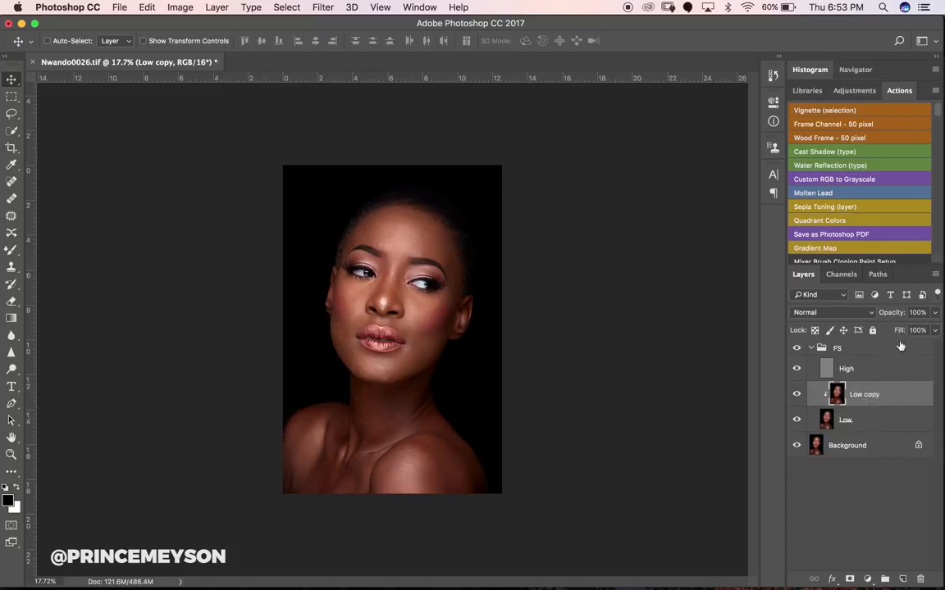
left_click(855, 369)
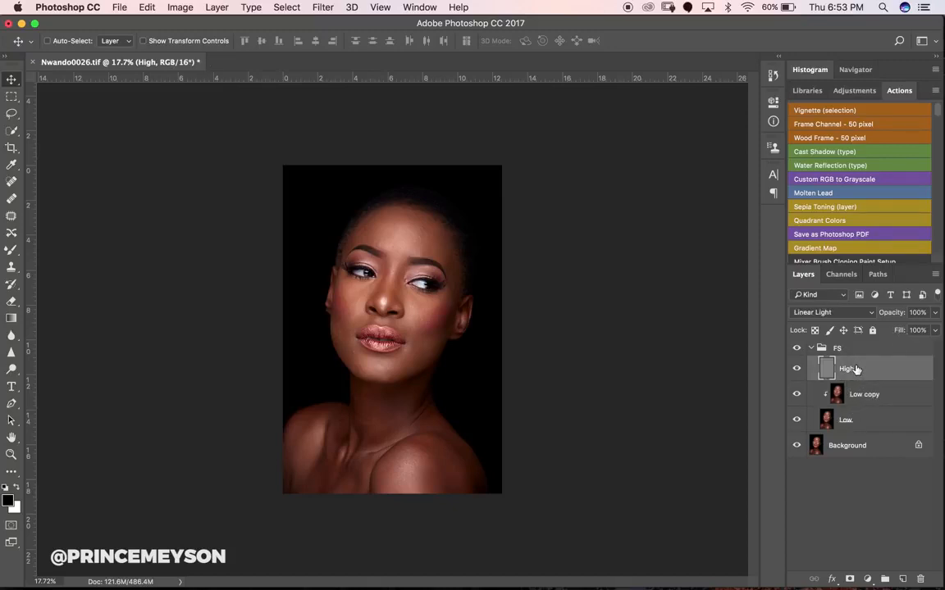
key("z")
left_click(409, 304)
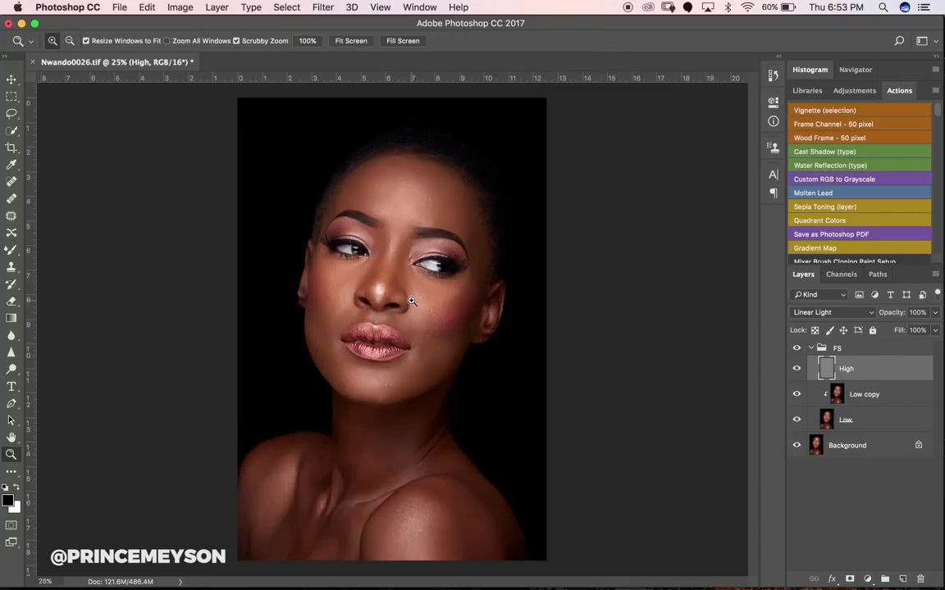
left_click(411, 301)
key("v")
key("super+j")
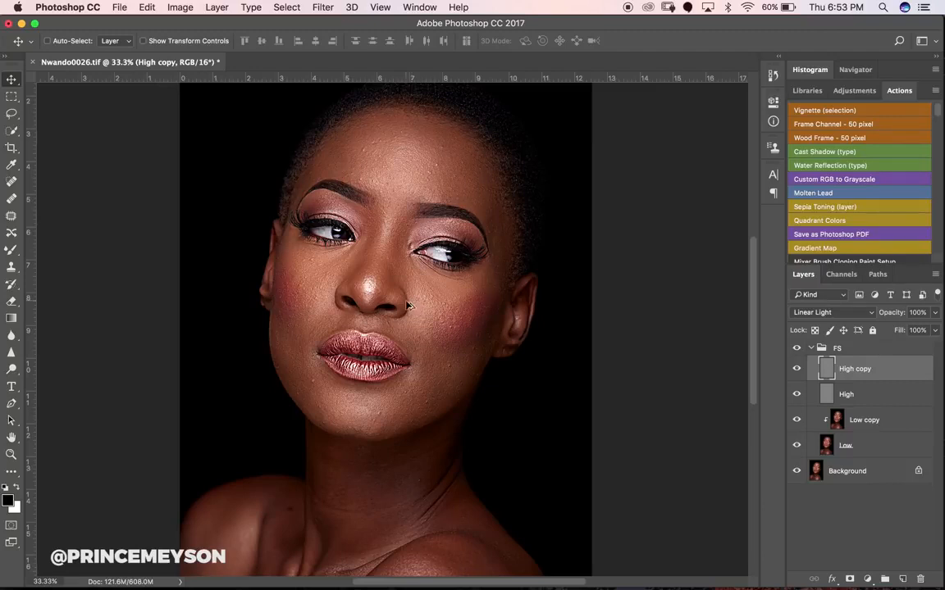
left_click(850, 381, "alt")
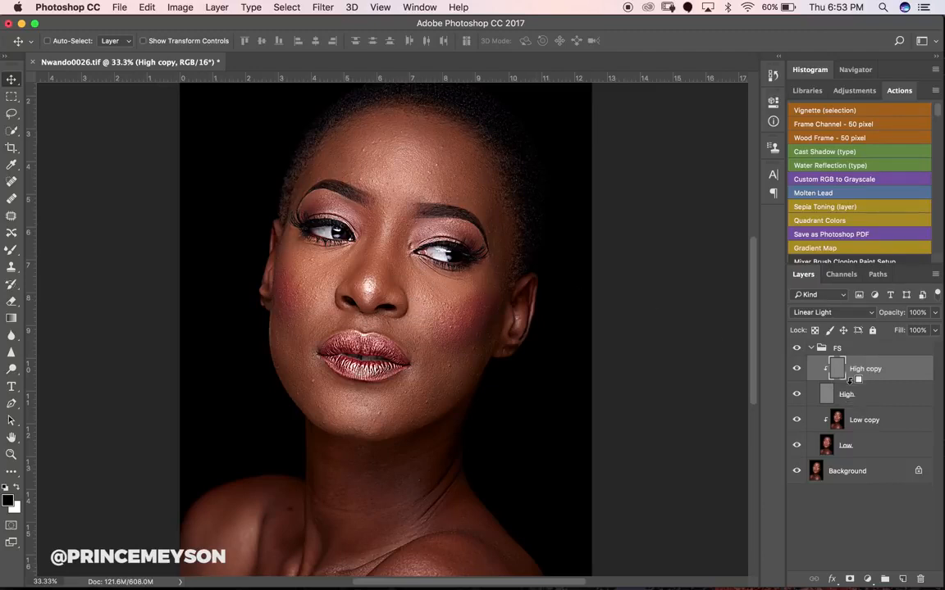
left_click(829, 318)
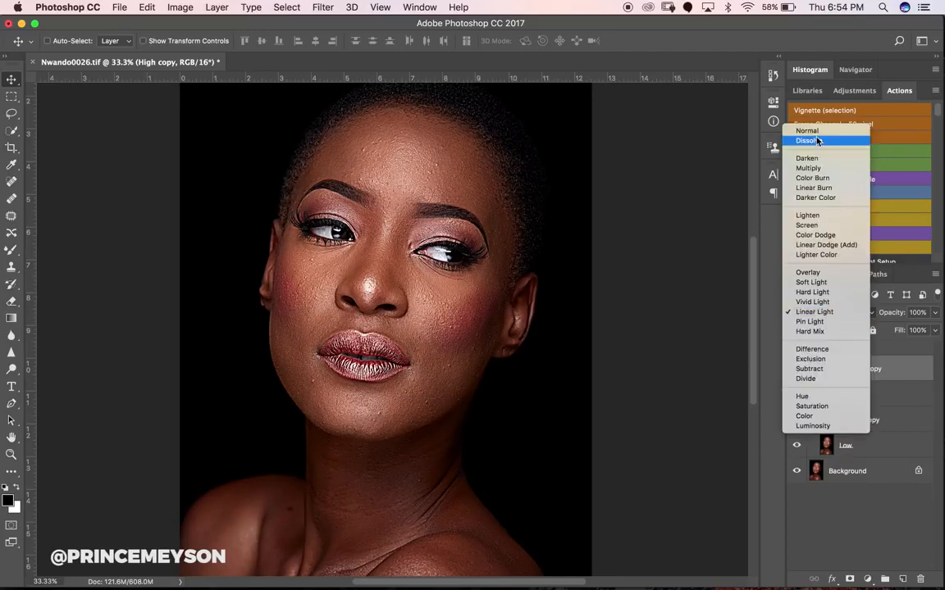
left_click(807, 131)
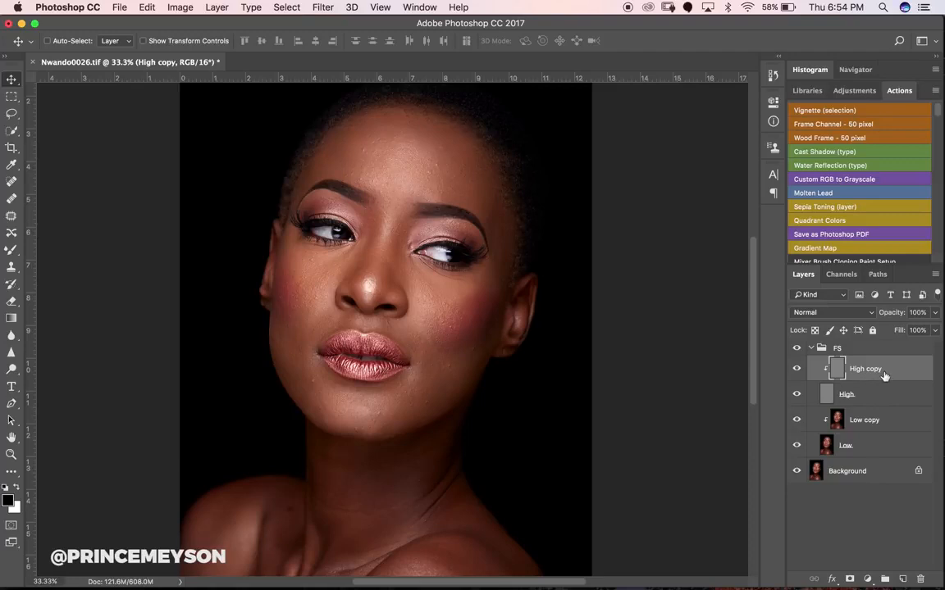
key("BackSpace")
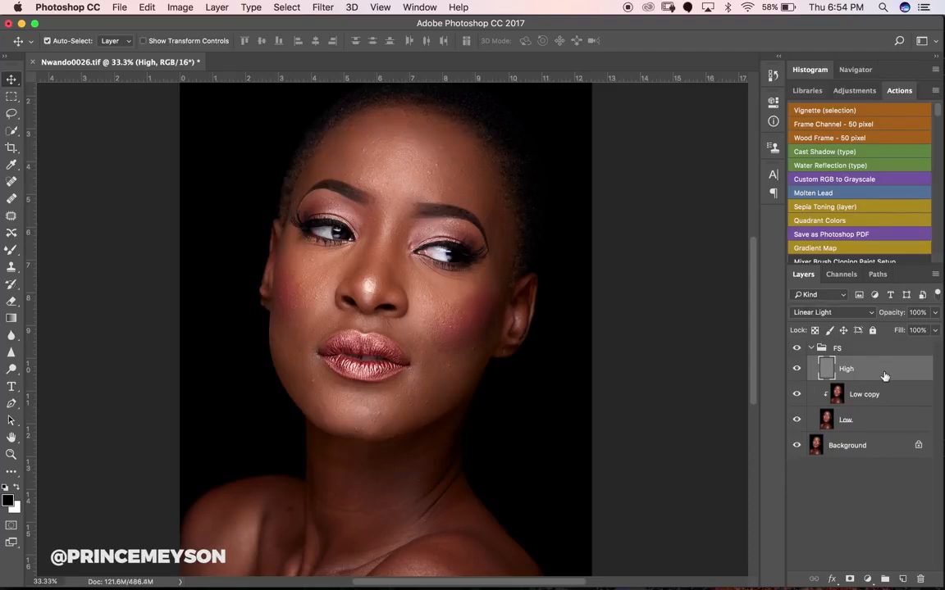
Duplicate the High layer, clip the copy to High and set its blend mode to Normal
key("super+j")
left_click(853, 380, "alt")
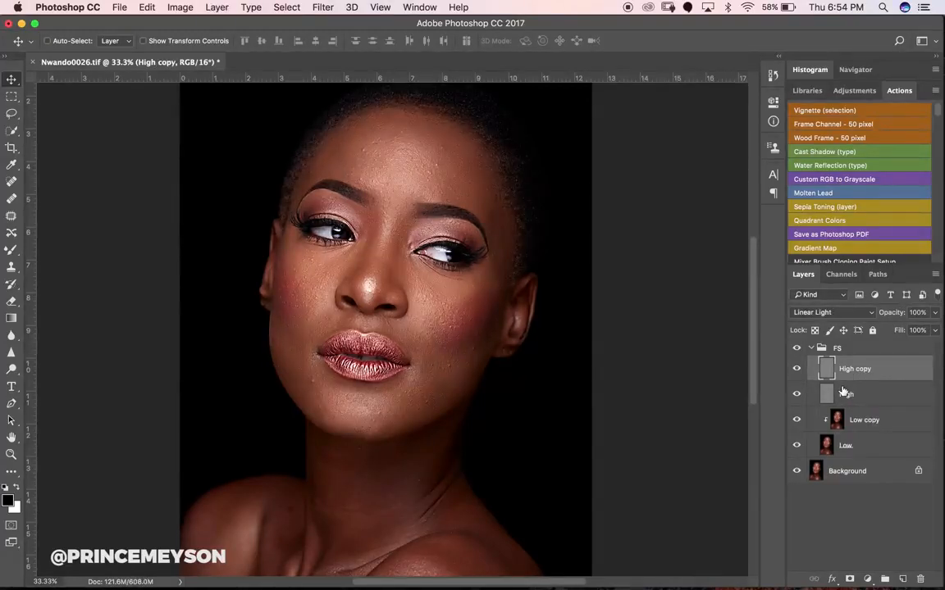
left_click(816, 314)
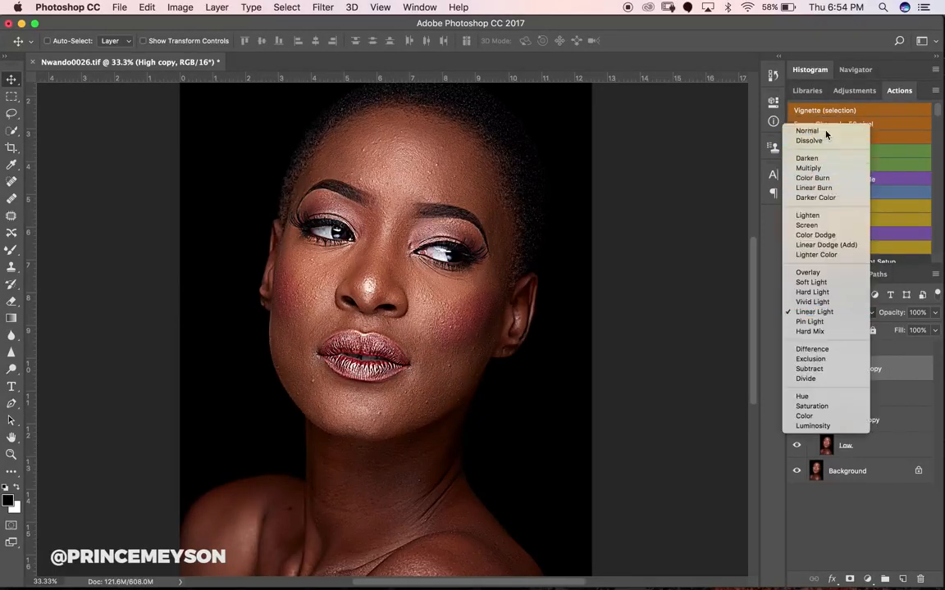
left_click(808, 131)
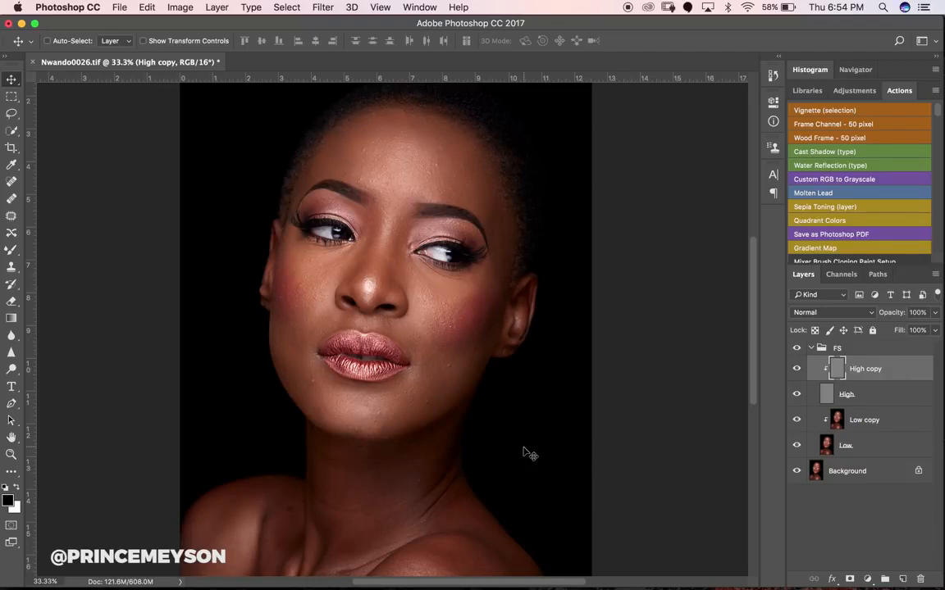
Choose the Mixer Brush for the Low copy layer and set its wet, load, mix and flow to 30% each
left_click(846, 426)
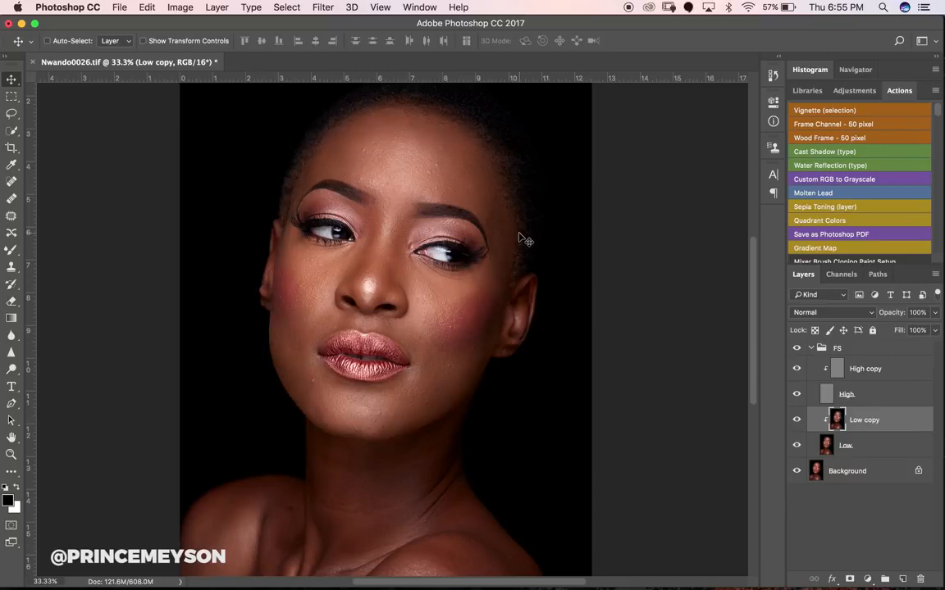
left_click(12, 250)
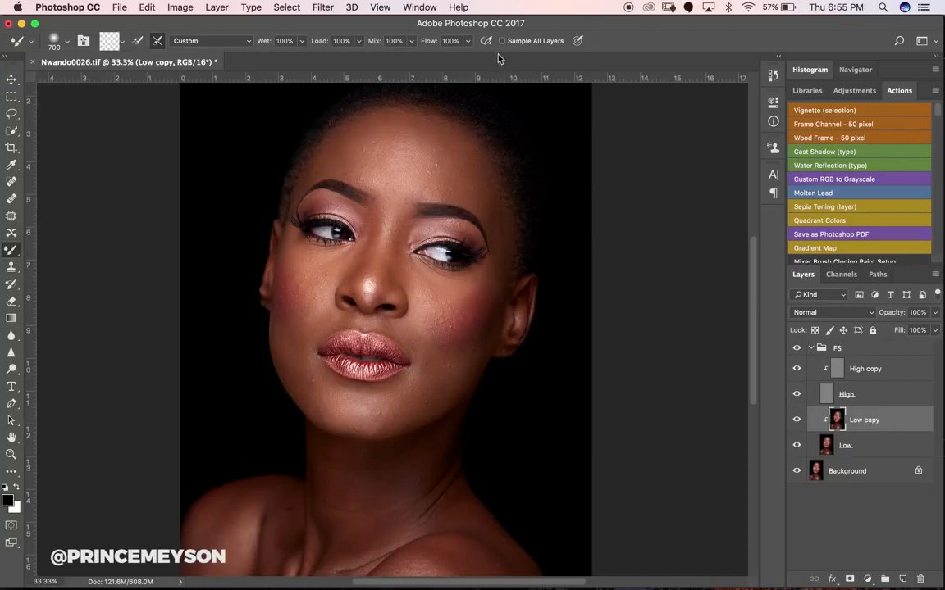
left_click(283, 41)
type("30")
key("Tab")
type("3")
left_click(411, 41)
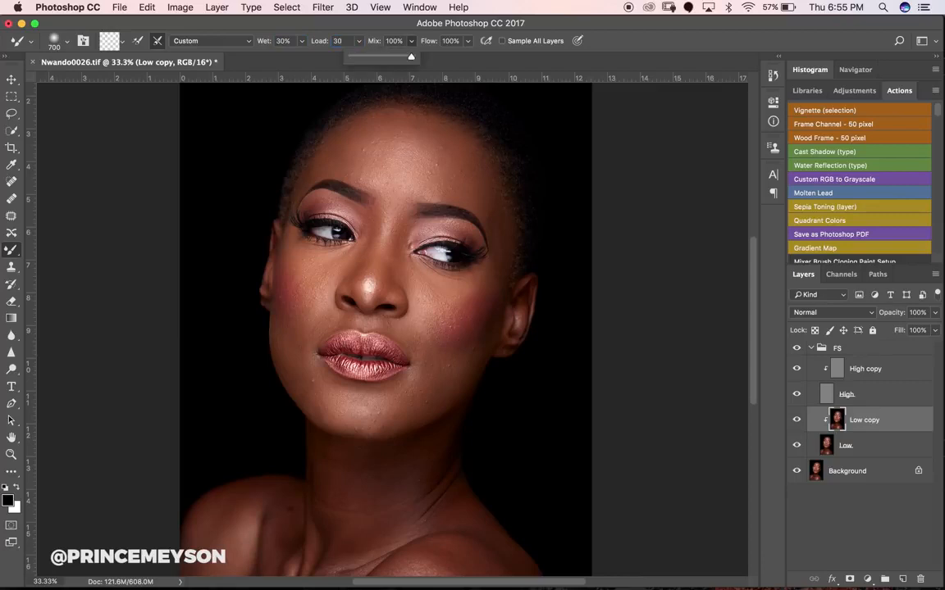
left_click(412, 41)
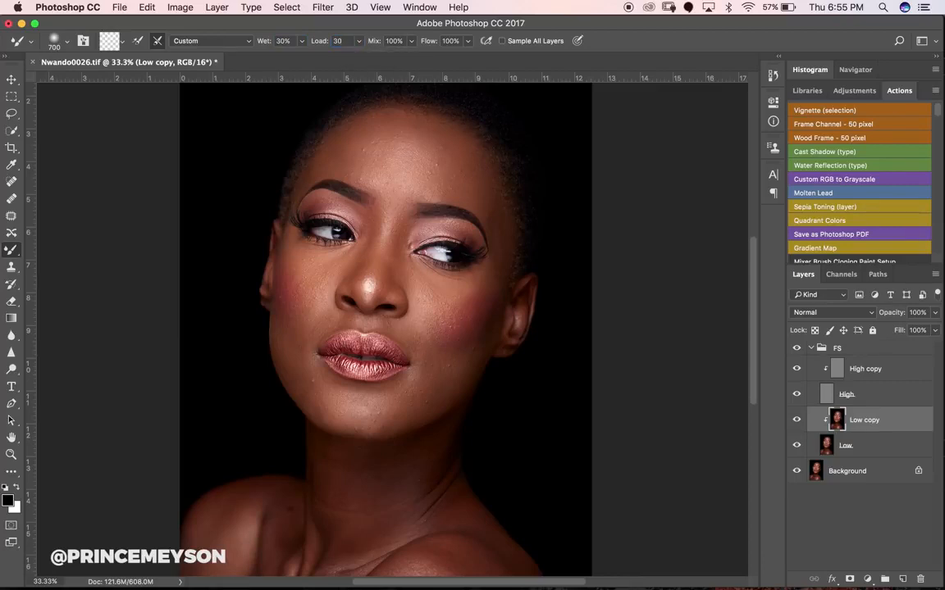
double_click(449, 41)
type("3")
left_click(402, 40)
type("3")
left_click(137, 41)
left_click(138, 41)
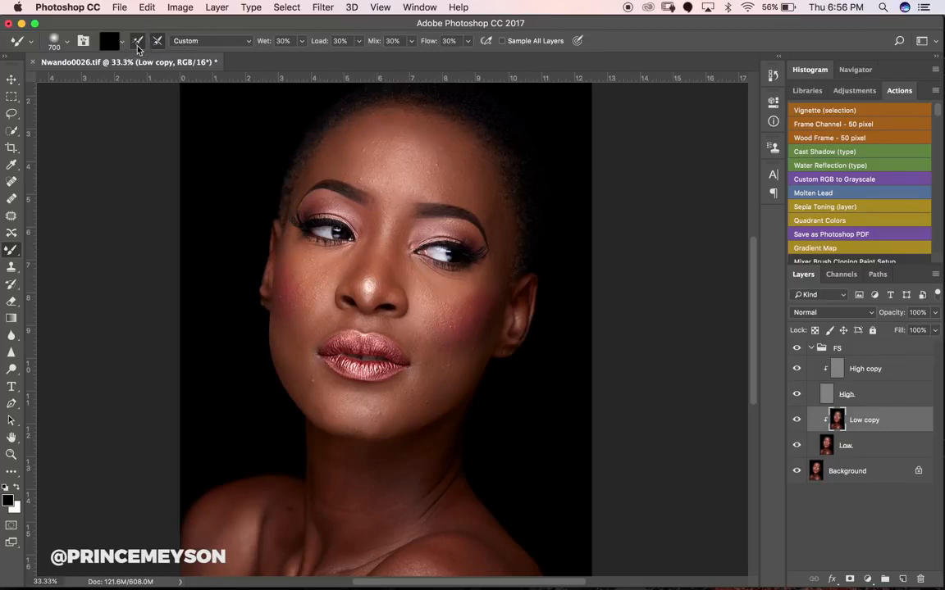
left_click(137, 41)
left_click(228, 47)
left_click(230, 40)
Blend the skin tones on the Low copy layer across the forehead and beside the eye, reducing the Mixer Brush from 600 to about 200 px
left_click(837, 418)
key("bracketleft")
mouse_move(350, 158)
left_mouse_down()
mouse_move(354, 150)
mouse_move(341, 162)
left_mouse_up()
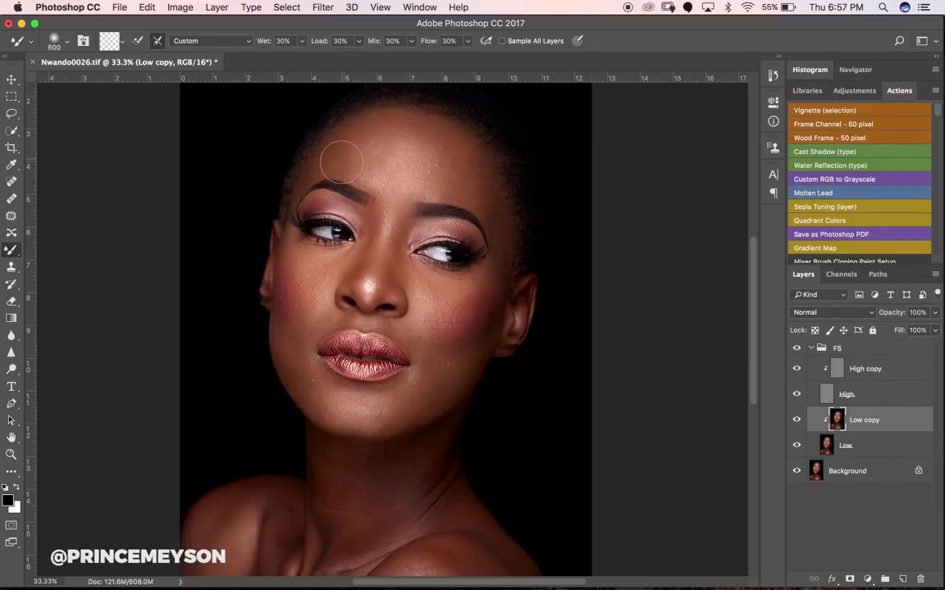
key("bracketleft")
key("bracketleft")
key("bracketleft")
key("bracketleft")
key("bracketleft")
key("bracketleft")
key("bracketright")
key("bracketright")
key("bracketright")
key("bracketright")
key("bracketright")
key("bracketleft")
key("bracketleft")
key("bracketleft")
key("bracketright")
key("bracketright")
key("bracketright")
key("bracketright")
key("bracketleft")
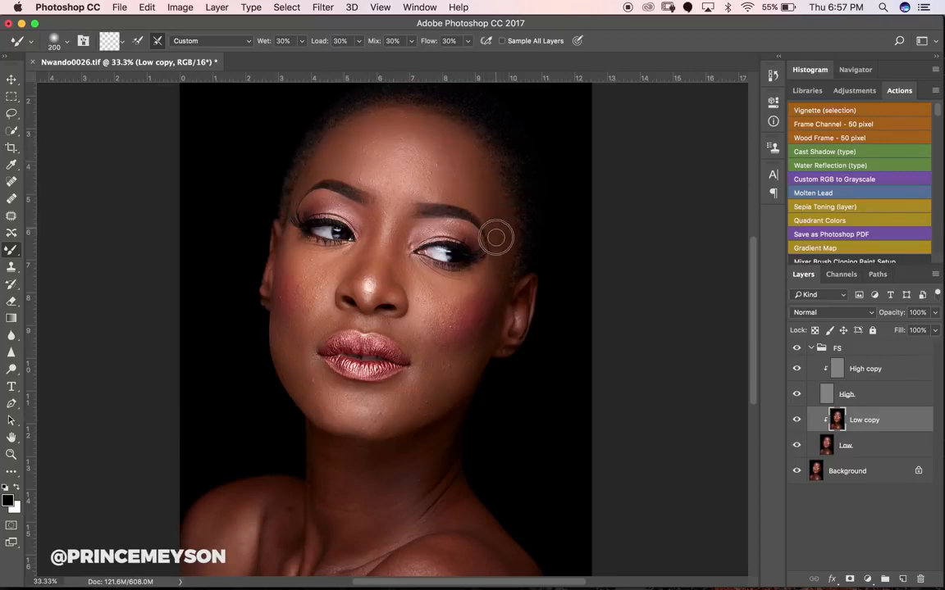
Smooth the forehead tones with a Mixer Brush of up to 400 px and compare by hiding and showing the Low copy layer
key("bracketleft")
key("bracketright")
key("bracketright")
mouse_move(361, 162)
left_mouse_down()
mouse_move(326, 148)
mouse_move(380, 161)
left_mouse_up()
key("bracketright")
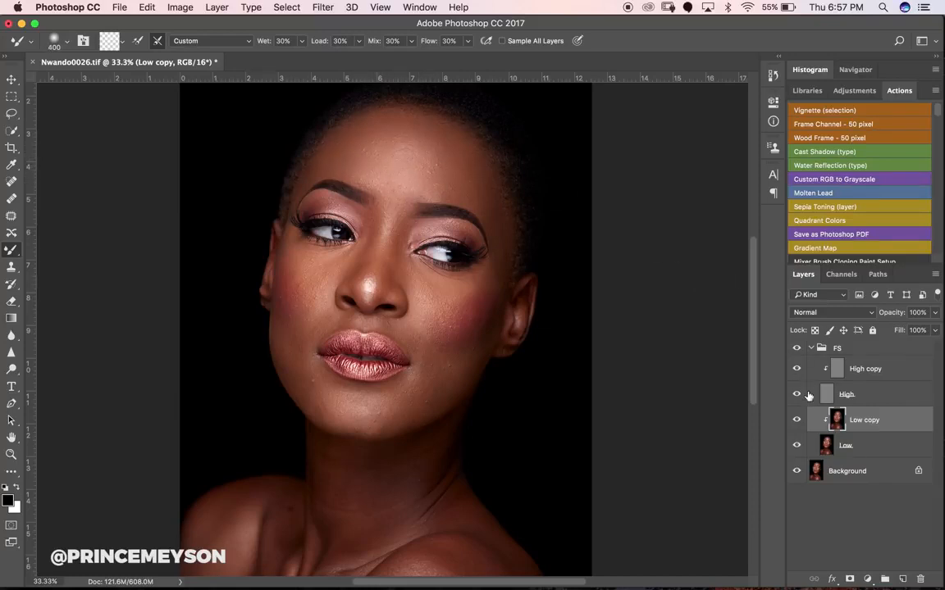
left_click(795, 421)
left_click(795, 421)
Blend the forehead tones above the eyebrow on the Low copy layer, adapting the Mixer Brush size to each area
mouse_move(334, 164)
left_mouse_down()
mouse_move(356, 139)
mouse_move(328, 174)
mouse_move(347, 146)
mouse_move(340, 170)
mouse_move(362, 152)
mouse_move(337, 164)
left_mouse_up()
key("bracketleft")
key("bracketright")
key("bracketleft")
key("bracketleft")
key("bracketright")
key("bracketright")
key("bracketright")
key("bracketleft")
key("bracketleft")
key("bracketright")
key("bracketleft")
key("bracketleft")
key("bracketright")
key("bracketright")
key("bracketright")
key("bracketleft")
key("bracketleft")
Even out the tones on the cheek beside the ear and around the eye with a Mixer Brush of about 250 px
left_click_drag(288, 288, 285, 298)
left_click_drag(286, 294, 284, 304)
left_click_drag(284, 290, 282, 284)
key("bracketright")
key("bracketright")
key("bracketright")
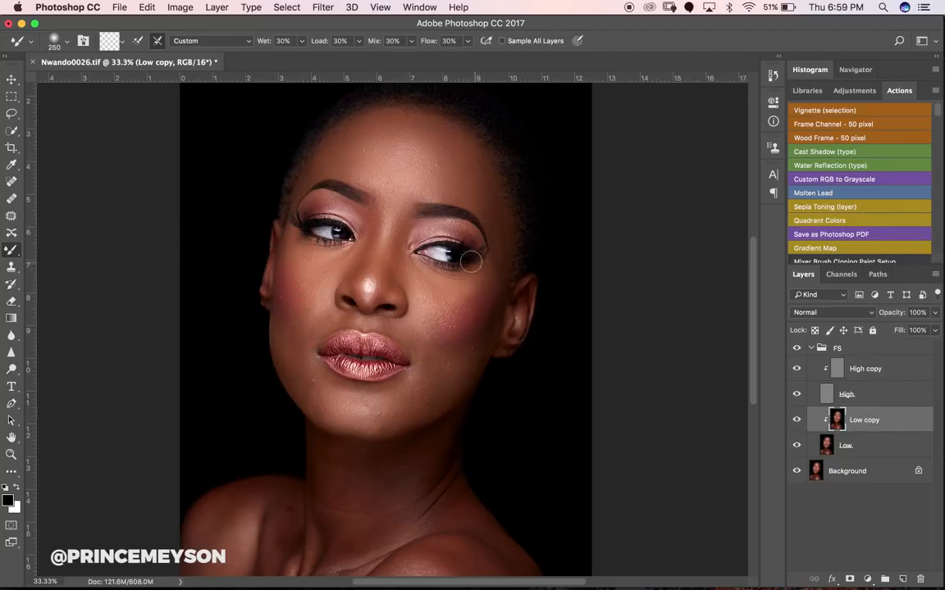
key("bracketleft")
key("bracketleft")
key("bracketright")
Inspect the blended skin across the whole portrait and its texture close up around the nose at 200%
key("z")
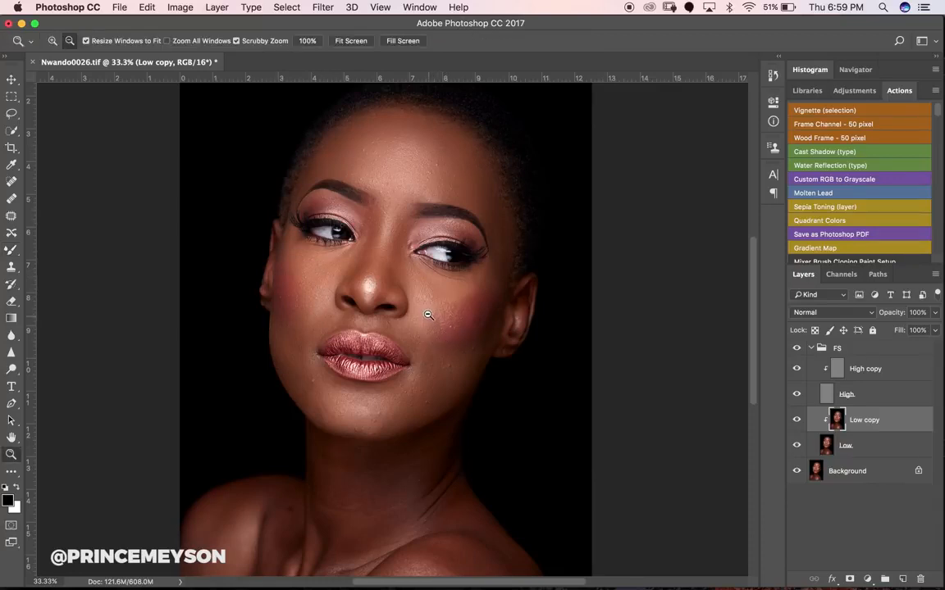
left_click(427, 314, "alt")
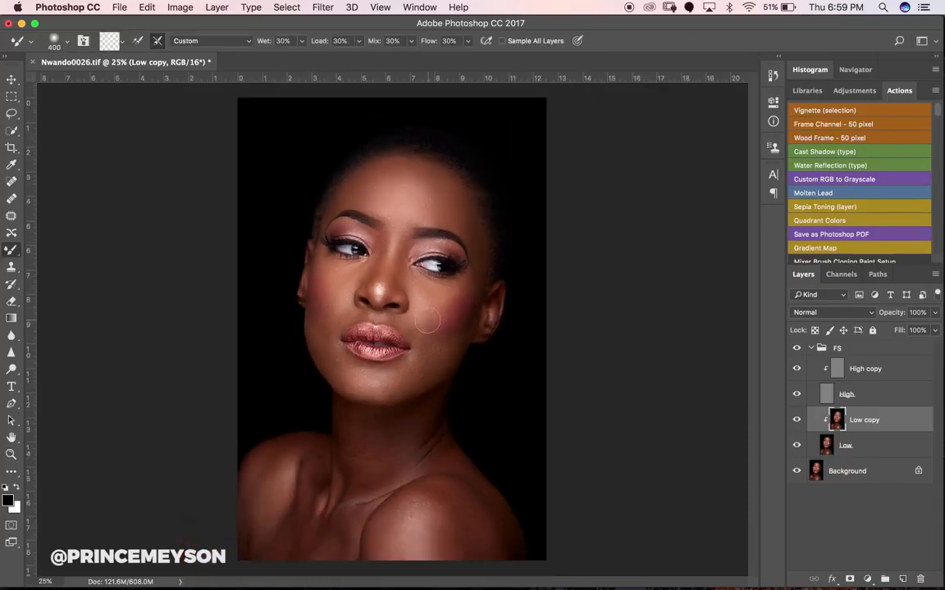
key("z")
left_click(384, 277)
left_click(384, 277)
left_click(385, 278)
left_click(385, 278)
left_click(385, 278)
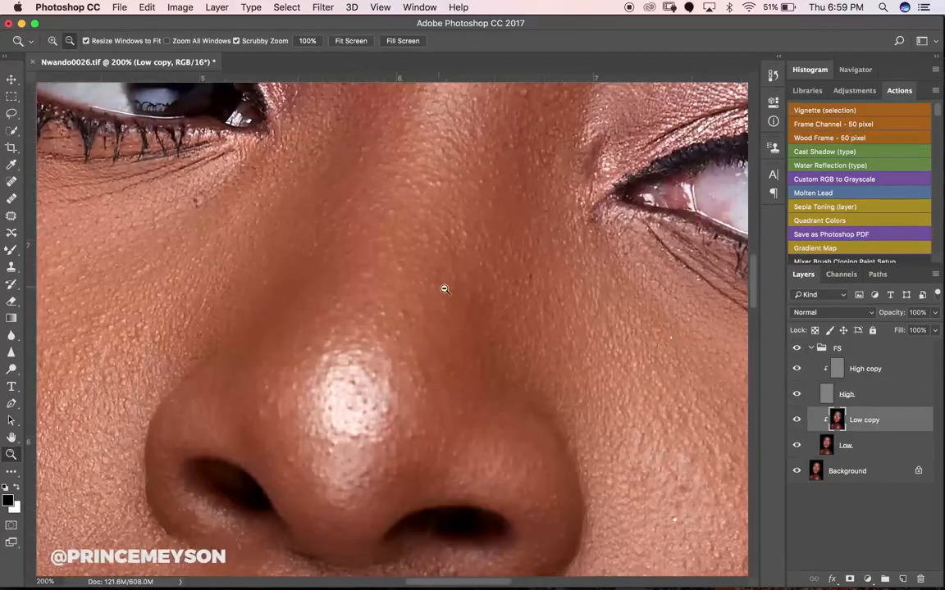
key("b")
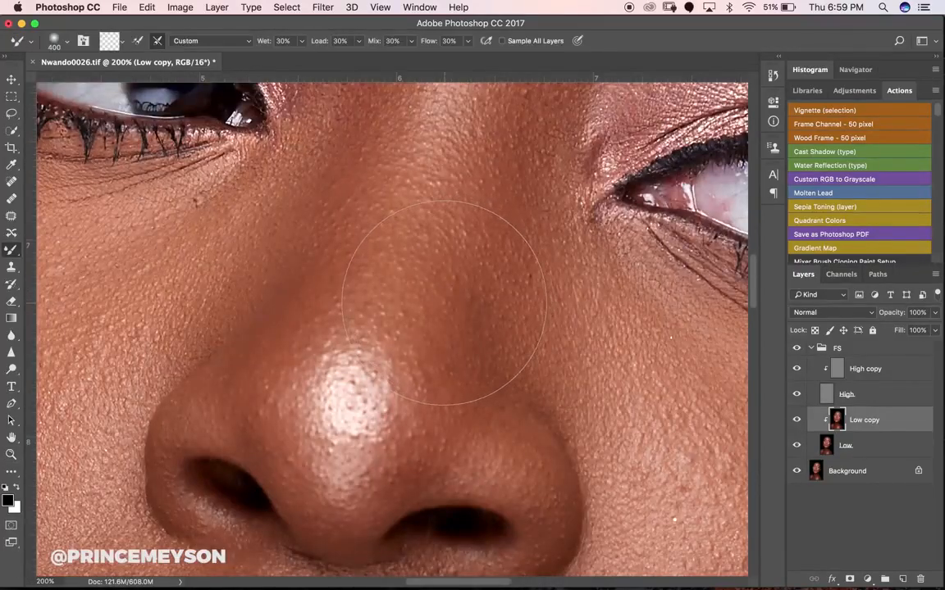
left_click(443, 303, "alt")
left_click(441, 301, "alt")
left_click(442, 300, "alt")
left_click(443, 302, "alt")
left_click(451, 305, "alt")
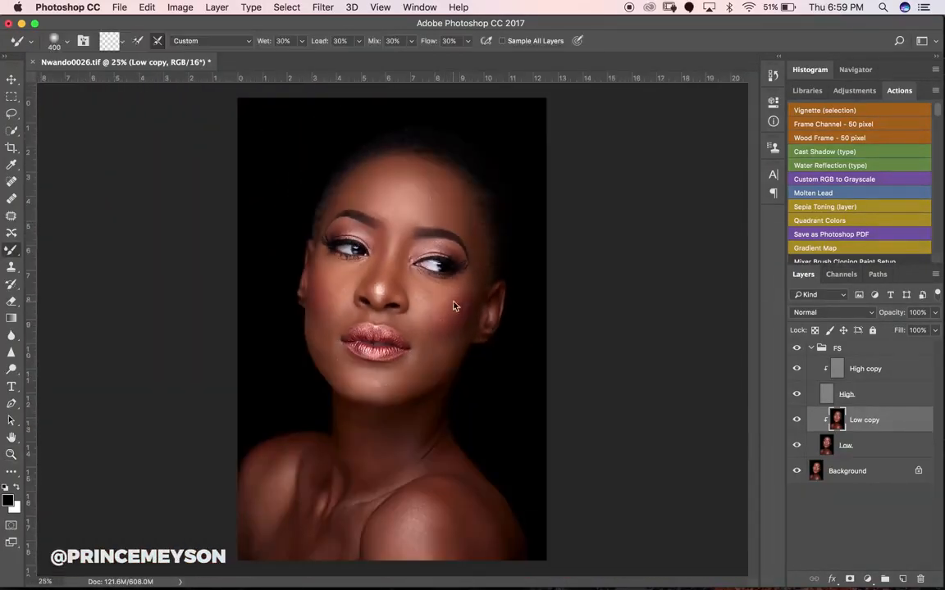
Blend the remaining uneven tones around the eyes and cheeks on the Low copy layer, varying the Mixer Brush size up to about 400 px
left_click(415, 317)
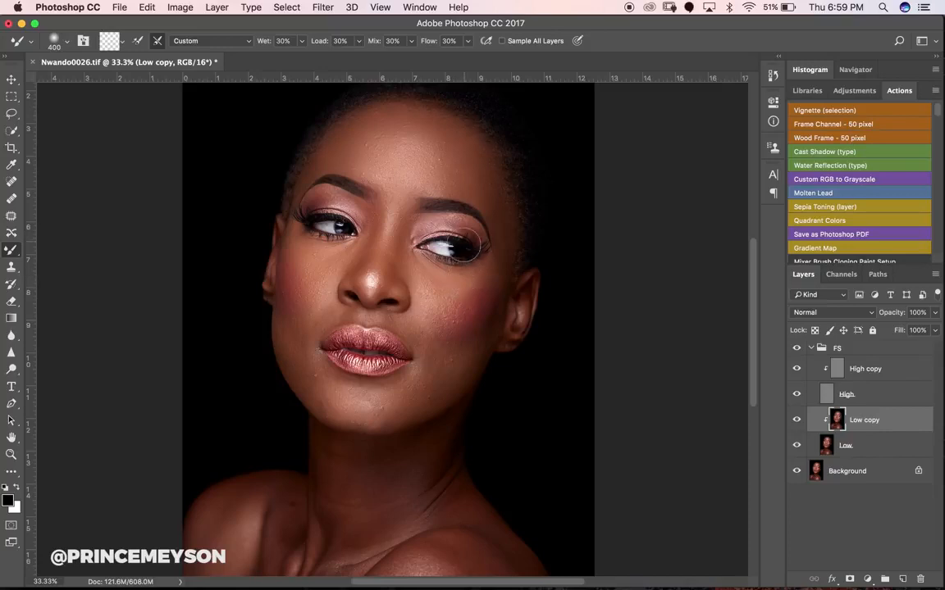
key("bracketleft")
key("bracketleft")
key("bracketright")
key("bracketleft")
key("bracketleft")
key("bracketleft")
key("bracketleft")
key("bracketright")
key("bracketright")
key("bracketleft")
key("bracketleft")
key("bracketleft")
key("bracketleft")
key("bracketright")
key("bracketright")
key("bracketright")
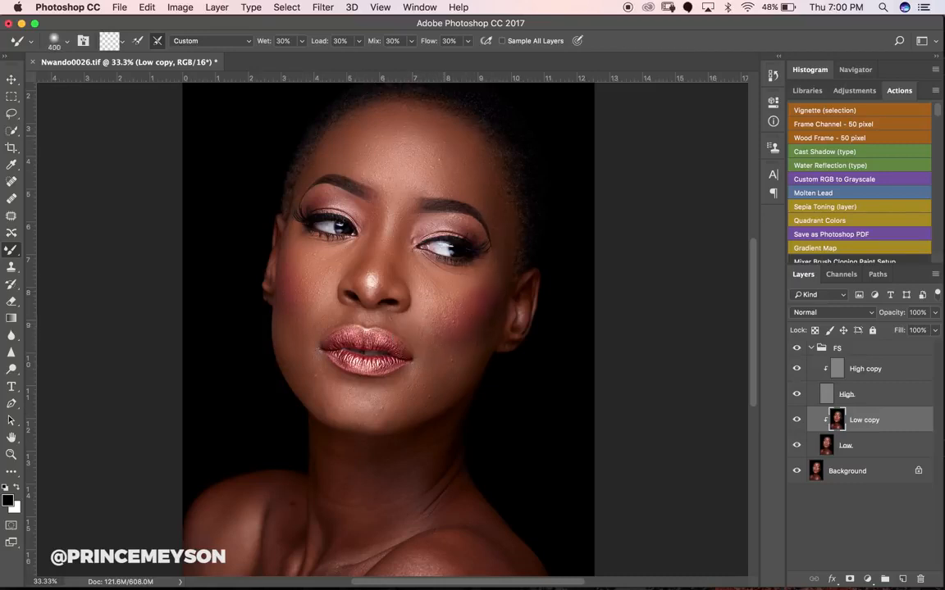
key("bracketright")
key("bracketright")
key("bracketleft")
key("bracketright")
key("bracketright")
key("bracketright")
key("bracketleft")
key("bracketleft")
Smooth the tones from the forehead down to the neck on the Low copy layer with a Mixer Brush of about 300 px
key("z")
left_click(410, 358, "alt")
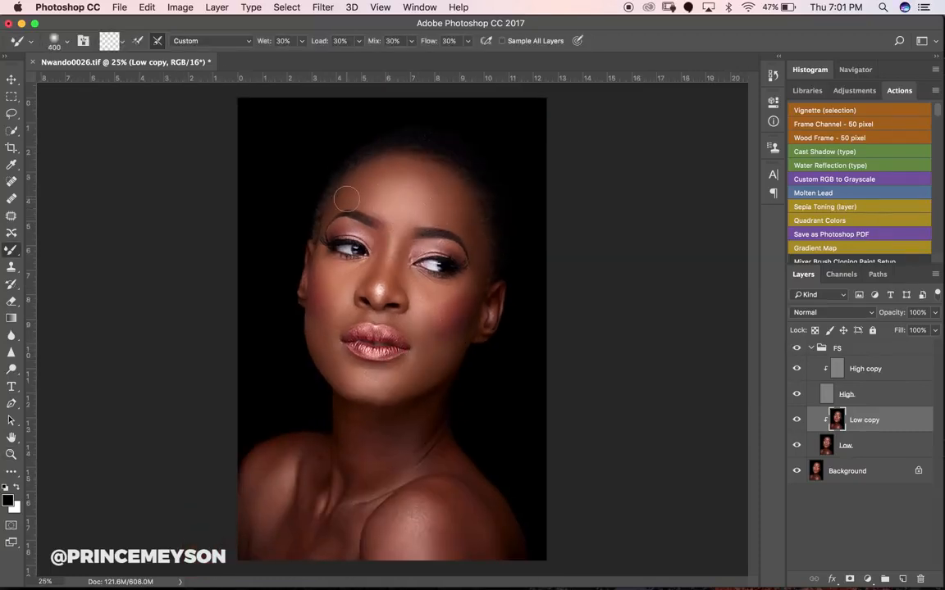
key("bracketleft")
key("bracketright")
key("bracketleft")
key("bracketleft")
key("bracketleft")
key("bracketleft")
key("bracketright")
key("bracketleft")
key("bracketright")
key("bracketright")
key("bracketright")
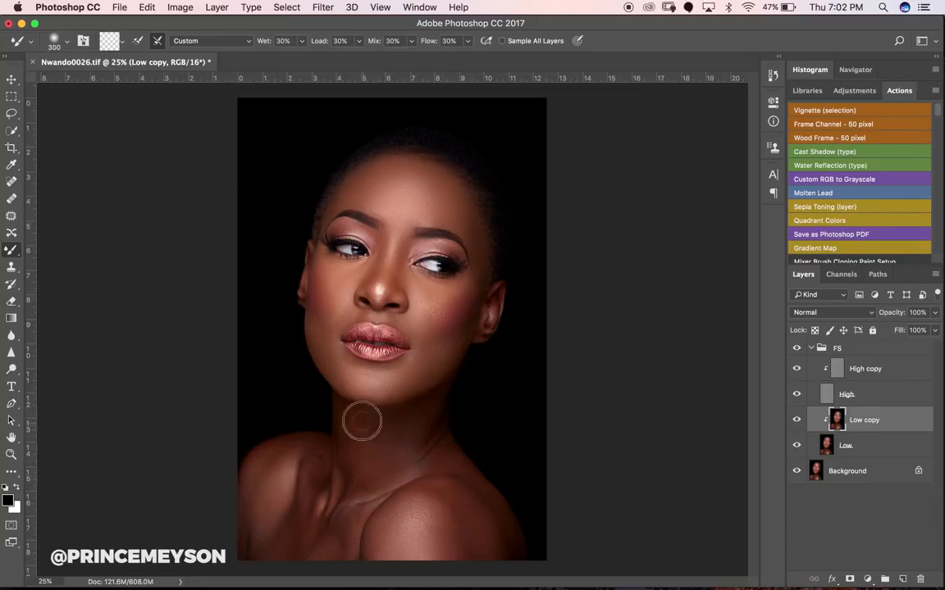
key("bracketleft")
Examine the overall tonal transitions of the portrait at several zoom levels
key("super+minus")
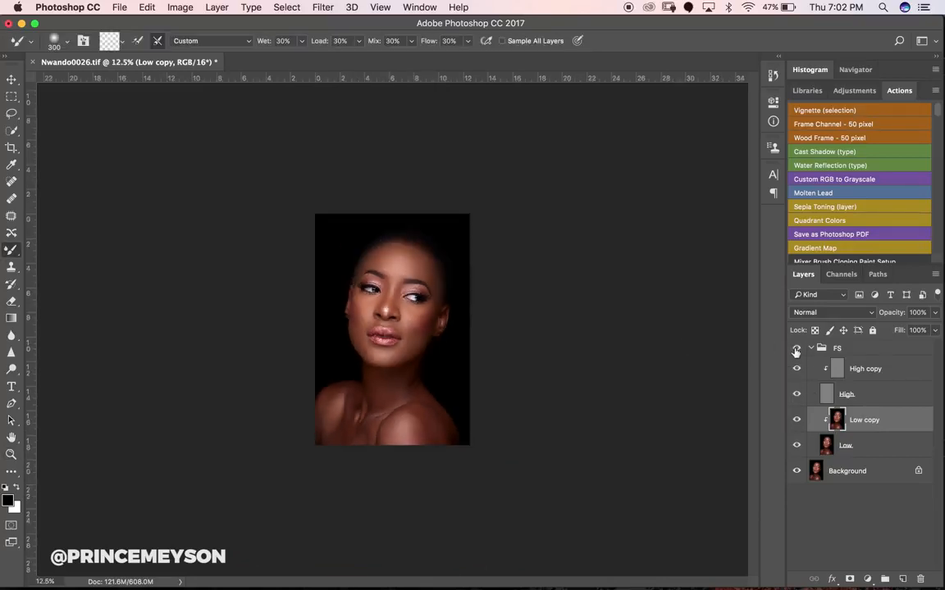
key("super+minus")
key("super+minus")
key("super+plus")
key("super+plus")
key("super+plus")
key("super+plus")
key("z")
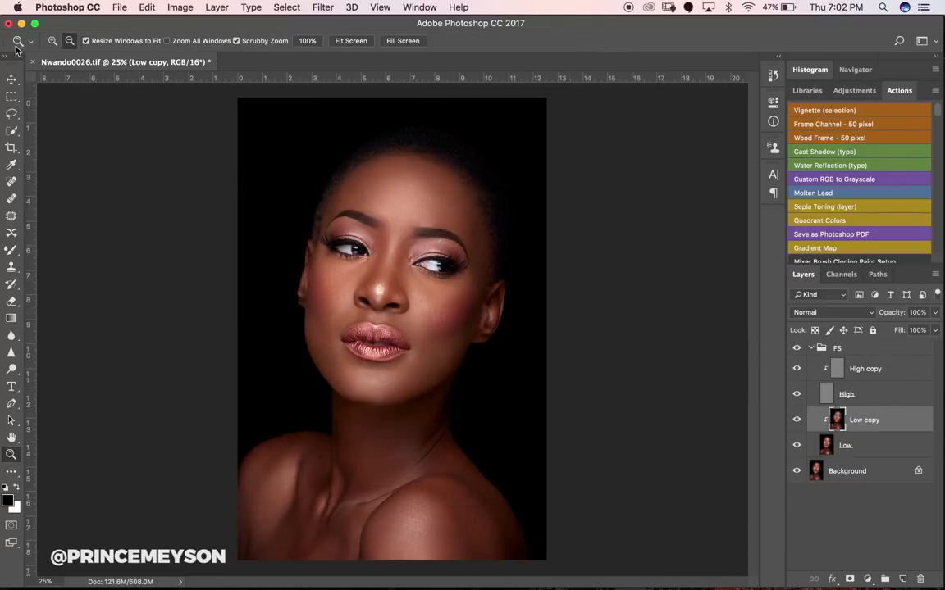
key("b")
key("super+plus")
key("super+minus")
key("super+minus")
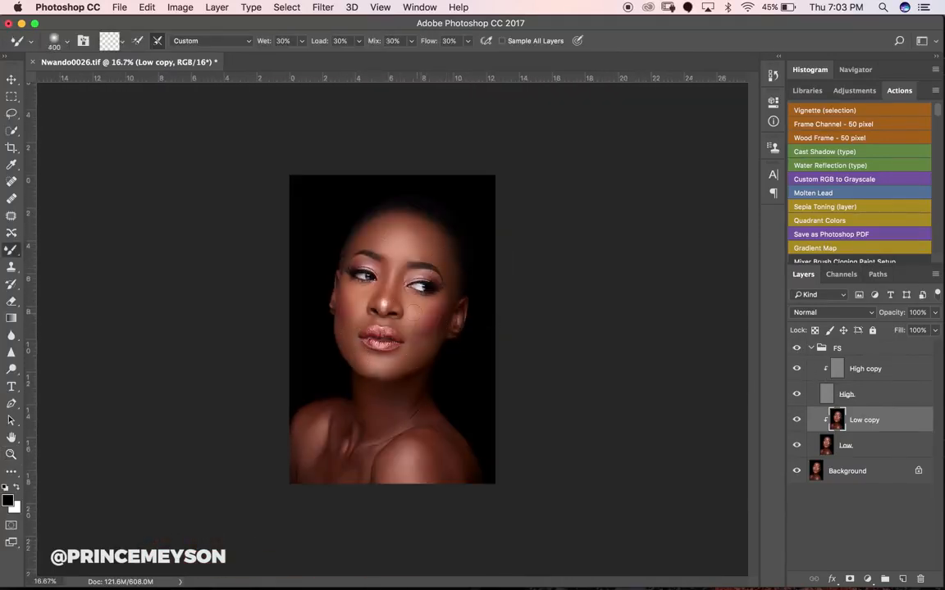
Touch up the face tones on the Low copy layer with a Mixer Brush of about 400 px
key("bracketright")
key("bracketright")
key("bracketleft")
key("super+space")
key("super+alt+space")
left_click(400, 340, "super")
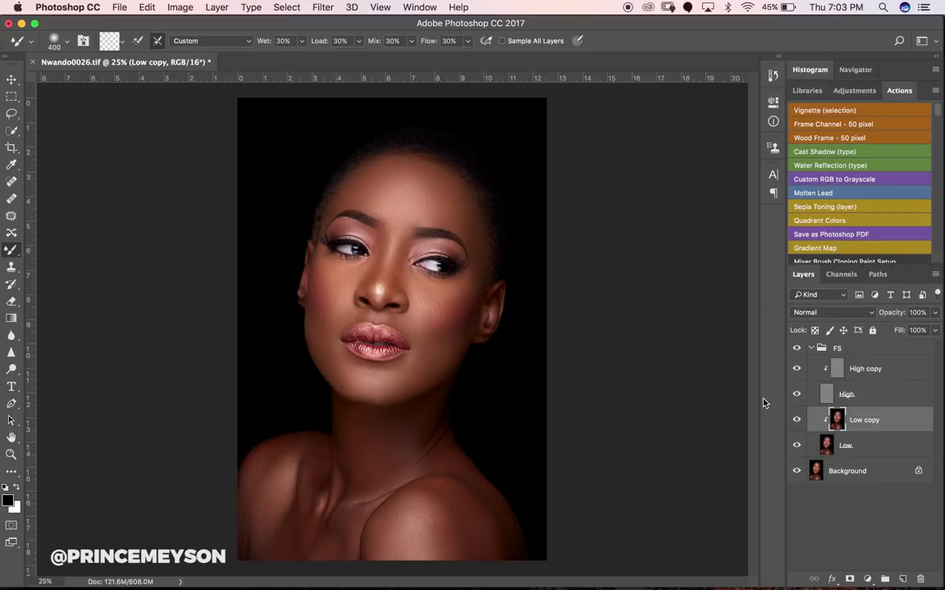
Inspect the smoothed face tones up close and overall, comparing the portrait with the Low copy layer hidden and shown
key("z")
left_click(368, 326)
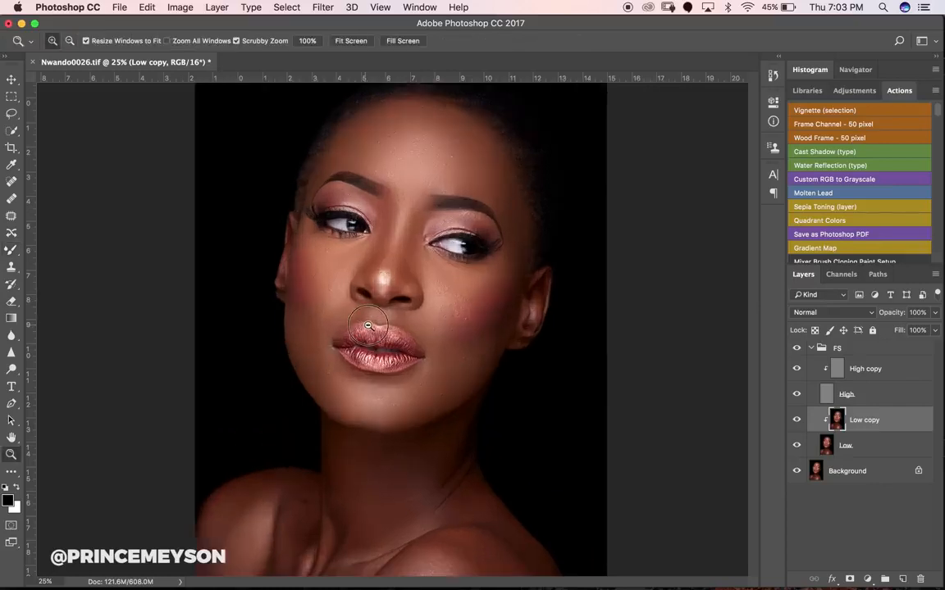
key("b")
key("z")
left_click(441, 325, "alt")
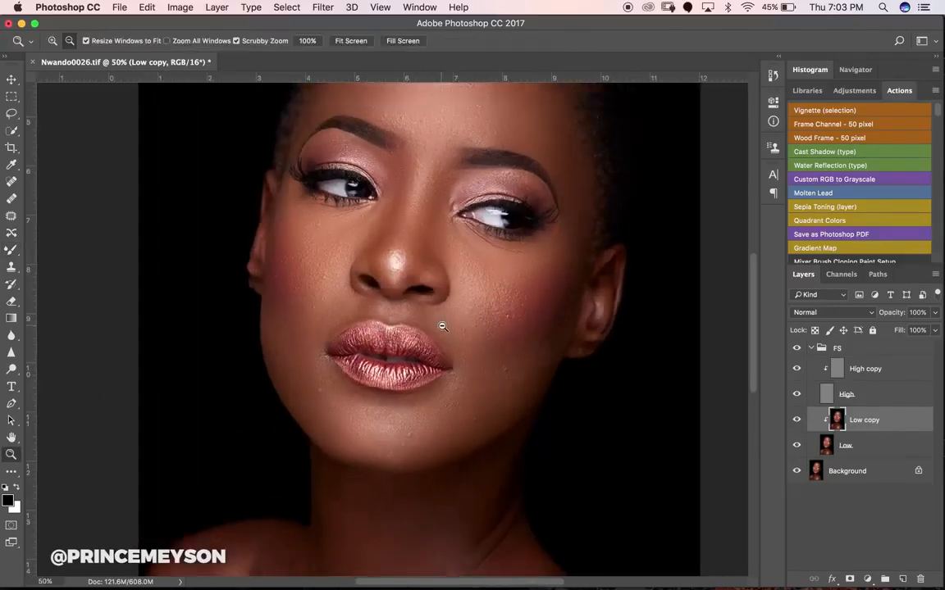
left_click(443, 326, "alt")
left_click(444, 326, "alt")
key("b")
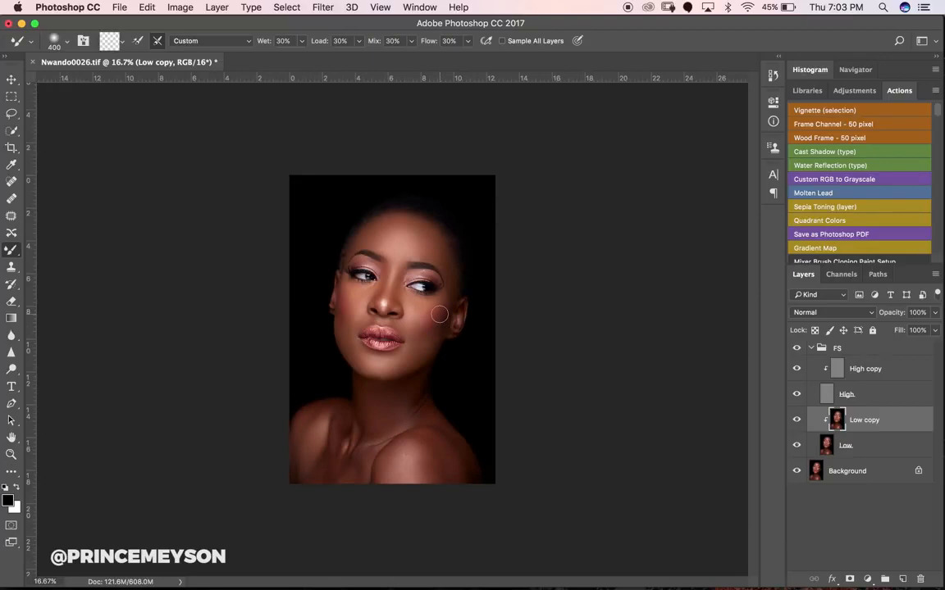
left_click(797, 422)
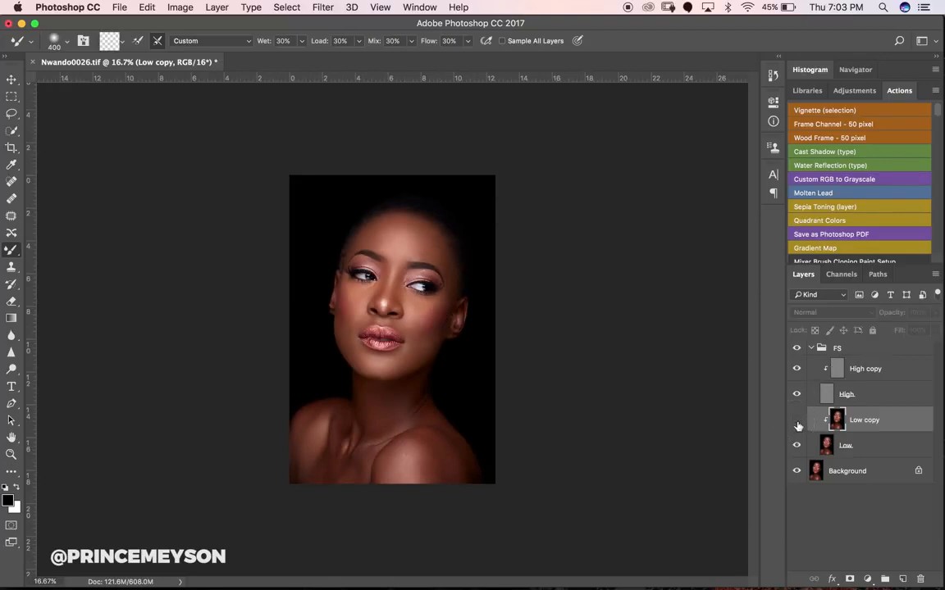
left_click(797, 424)
left_click(797, 425)
left_click(797, 426)
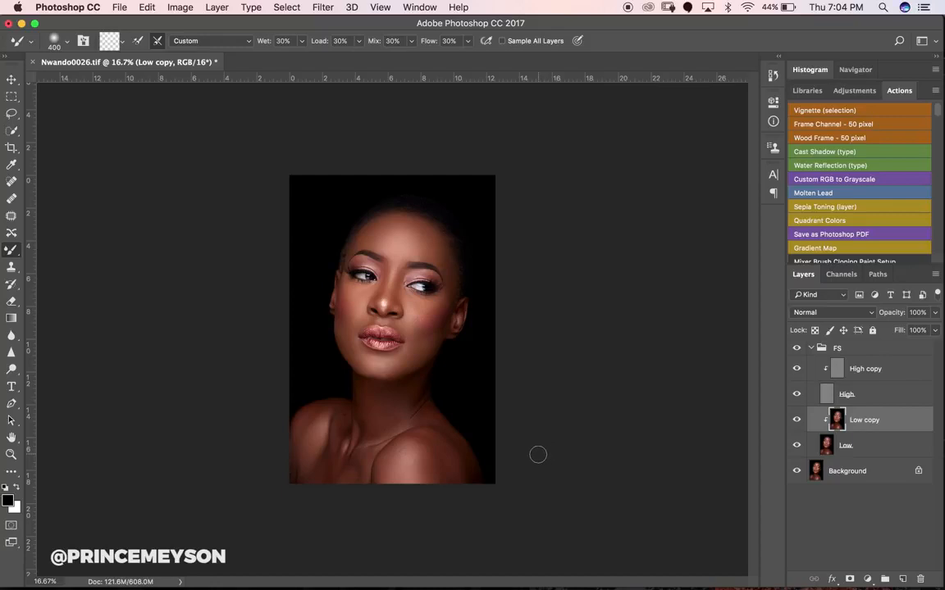
Make High copy the working layer and switch to the Clone Stamp tool for texture cleanup
key("bracketright")
key("bracketright")
left_click(869, 371)
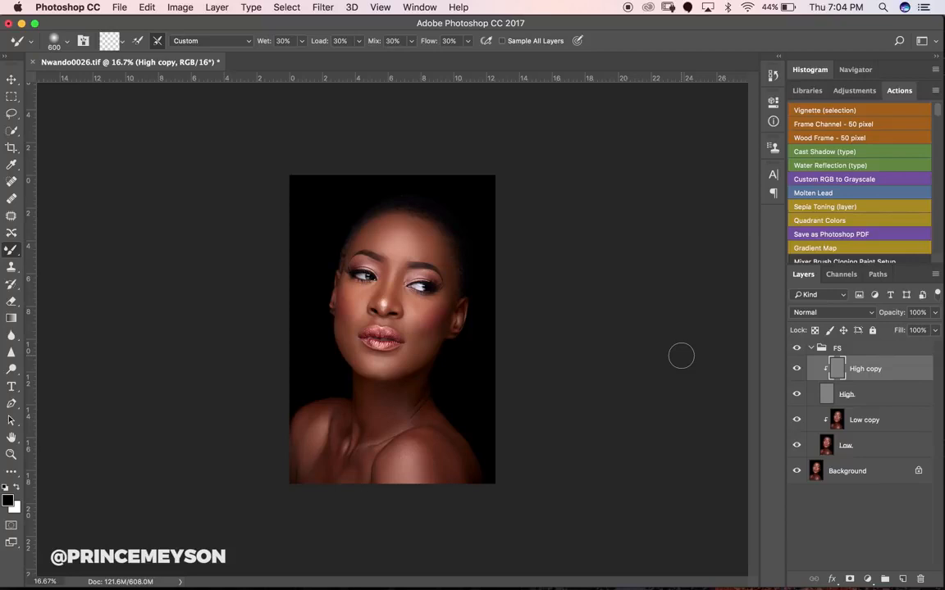
left_click(12, 267)
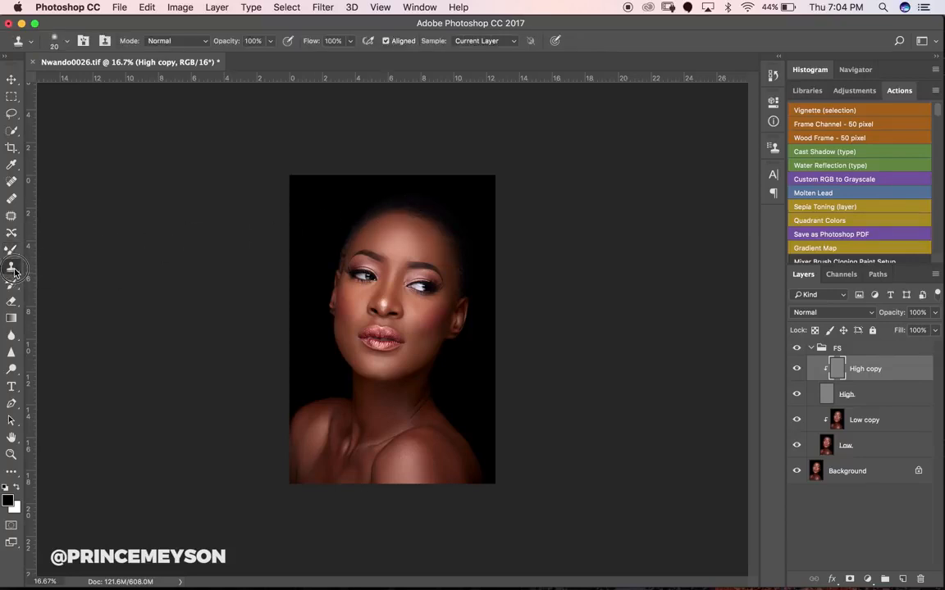
left_click(21, 276)
left_click(21, 273)
Adjust the hardness of the 20 px Clone Stamp brush for retouching the forehead texture on the High copy layer
key("z")
left_click(399, 222)
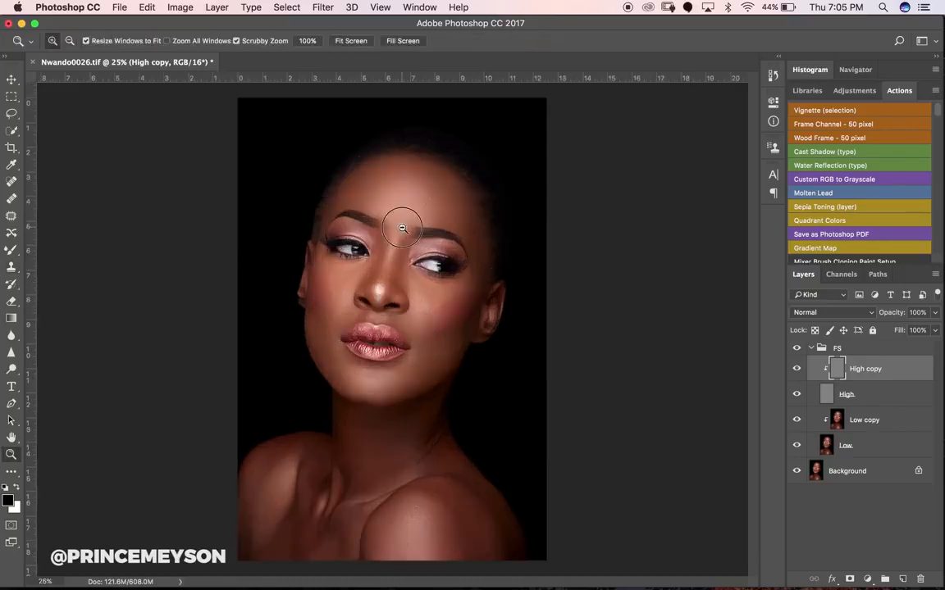
left_click(402, 224)
left_click(403, 225)
left_click(456, 184)
key("s")
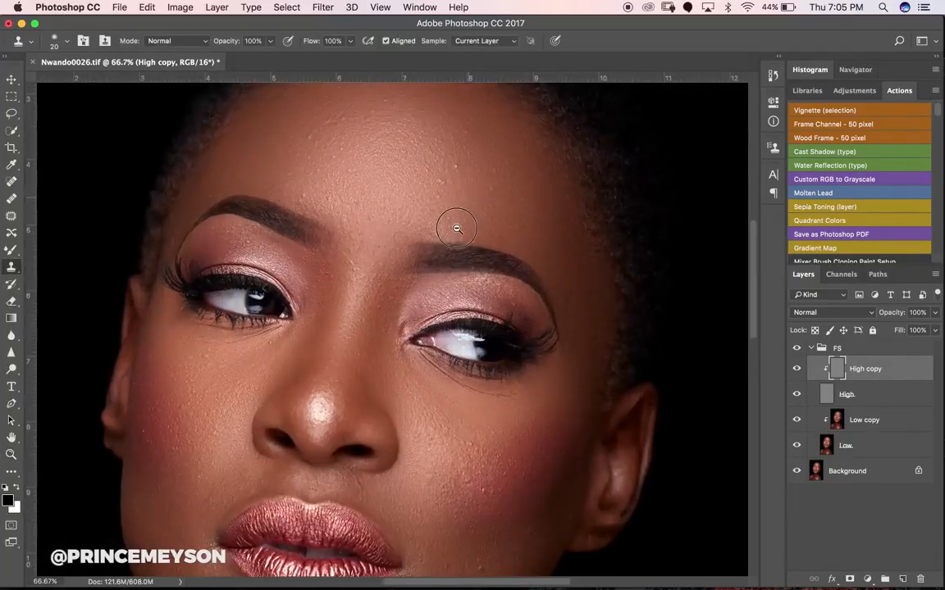
scroll(453, 217, "up", 2)
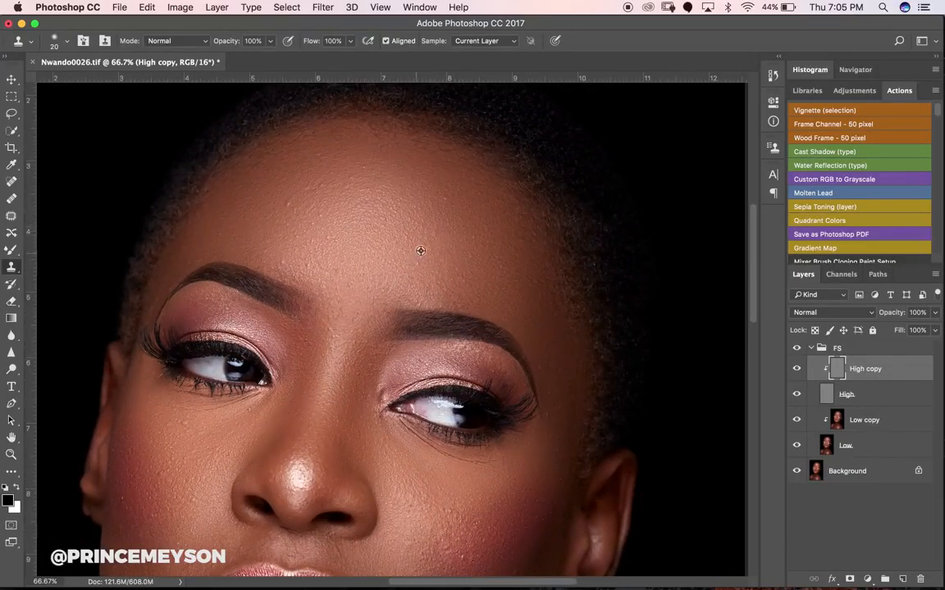
left_click(59, 41)
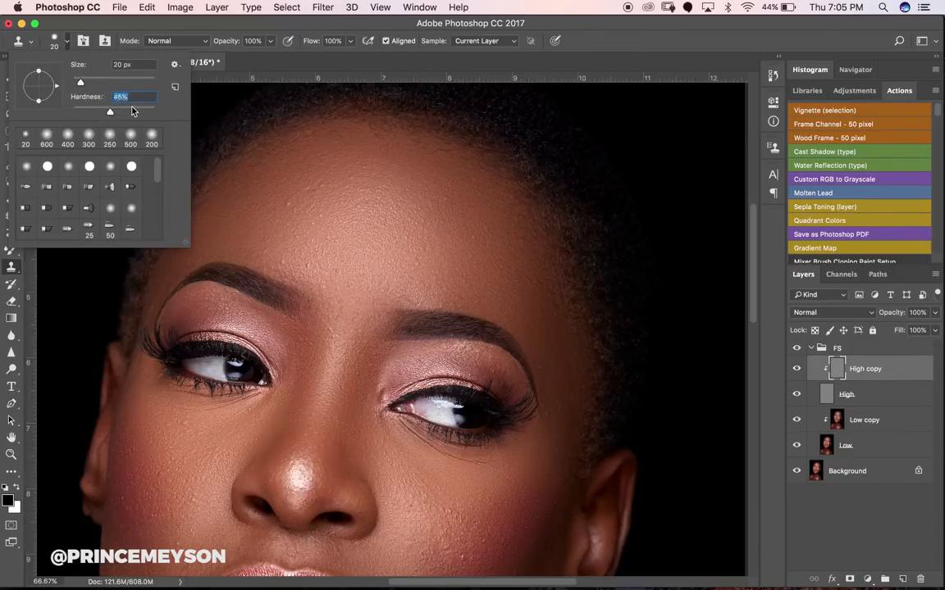
left_click_drag(113, 110, 115, 109)
left_click(567, 41)
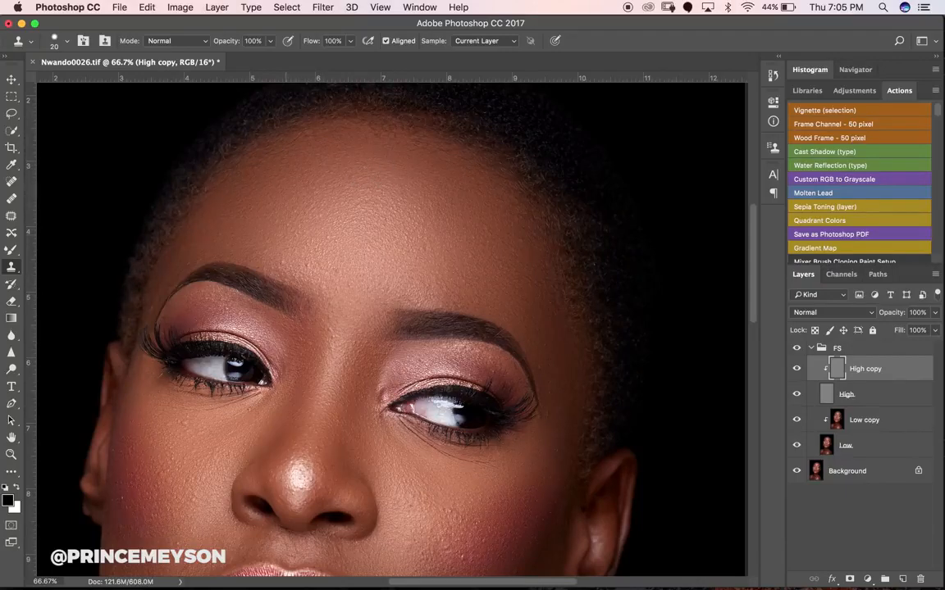
Clone clean skin texture over the bumps on the right-hand cheek and jaw of the High copy layer with a 35 px brush
scroll(309, 305, "down", 10)
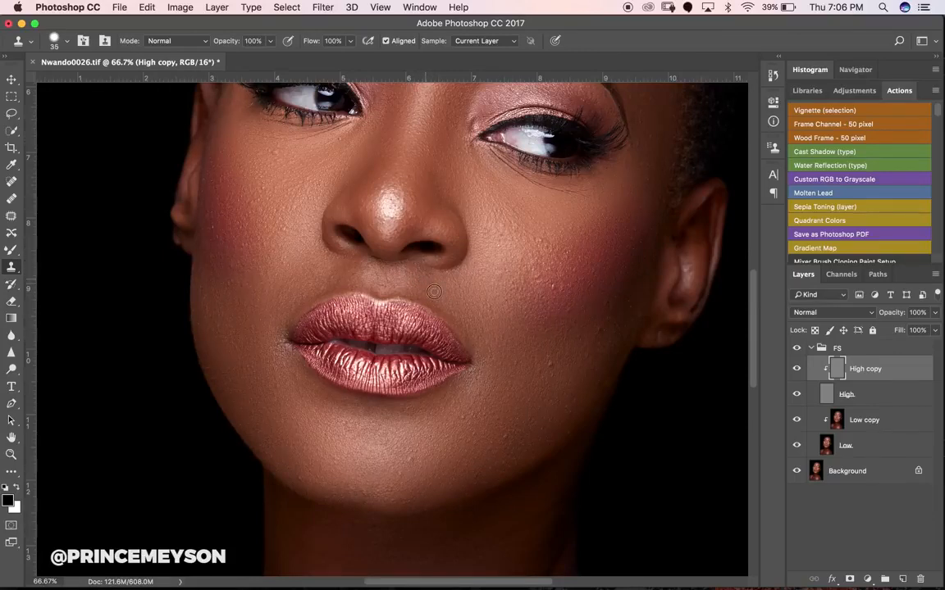
left_click(549, 298, "alt")
left_click(555, 287)
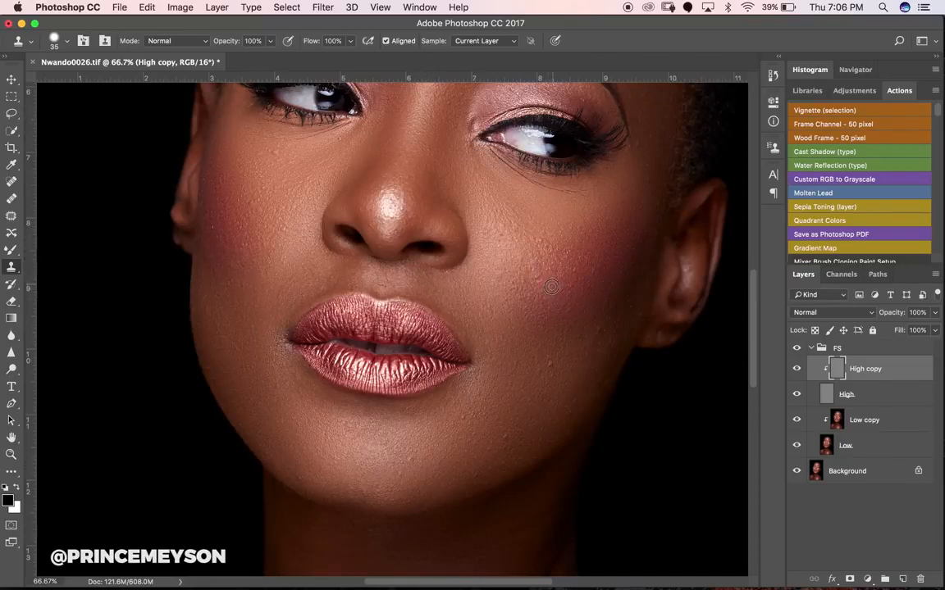
left_click(552, 388, "alt")
left_click_drag(551, 365, 543, 374)
left_click(557, 373)
left_click(590, 334, "alt")
mouse_move(607, 304)
left_mouse_down()
mouse_move(584, 389)
mouse_move(594, 381)
mouse_move(577, 369)
mouse_move(593, 323)
left_mouse_up()
left_click(594, 381, "alt")
left_click(579, 370)
left_click(588, 358, "alt")
Clone away the remaining bumps on the blushed upper part of the right-hand cheek on the High copy layer
left_click(540, 294, "alt")
left_click_drag(540, 292, 535, 279)
left_click(539, 316, "alt")
left_click(586, 290)
Examine the retouched skin texture on the lower face, the whole portrait and the forehead for remaining blemishes
scroll(483, 365, "down", 5)
scroll(483, 365, "left", 3)
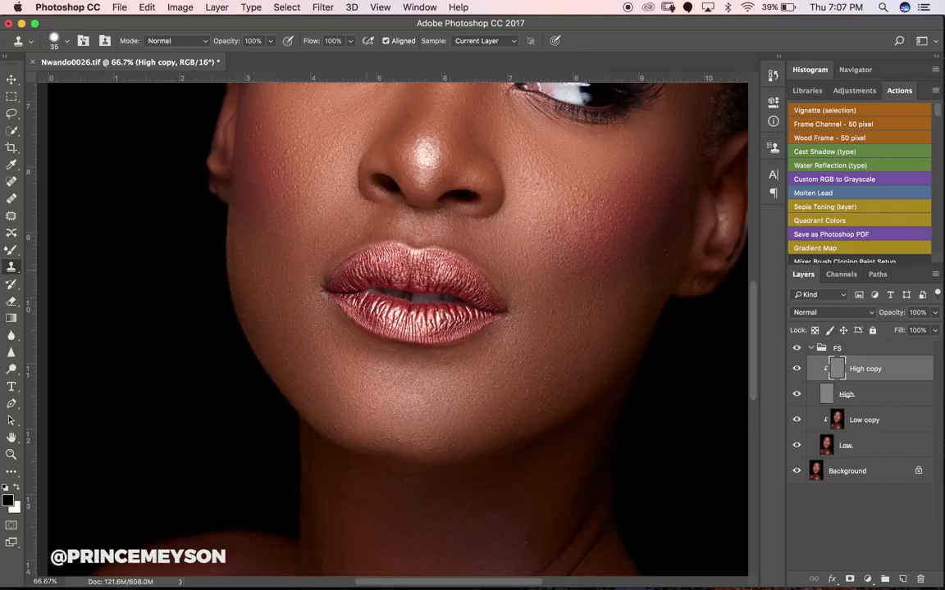
left_click(401, 274, "alt")
left_click(404, 274, "alt")
left_click(400, 272, "alt")
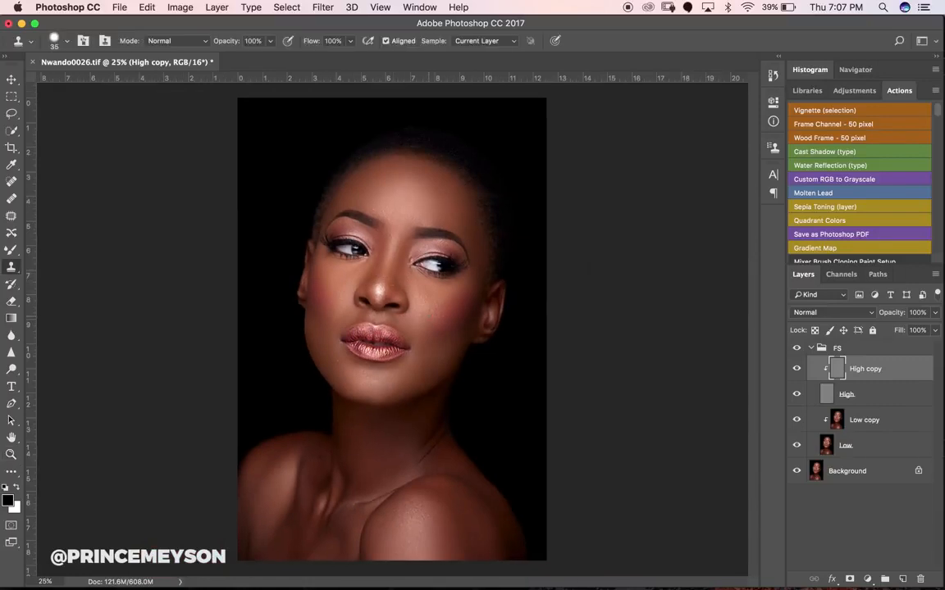
left_click(443, 205, "ctrl")
left_click(459, 213, "ctrl")
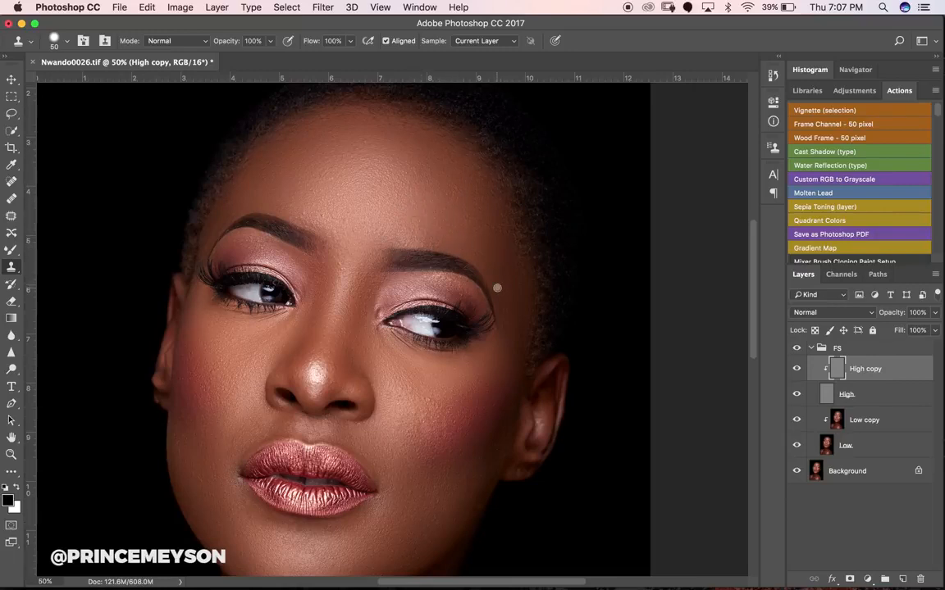
Clone smooth texture over the blemishes beside the mouth and along the chin edge on the High copy layer with a 50 px brush
scroll(491, 295, "down", 10)
scroll(491, 296, "left", 4)
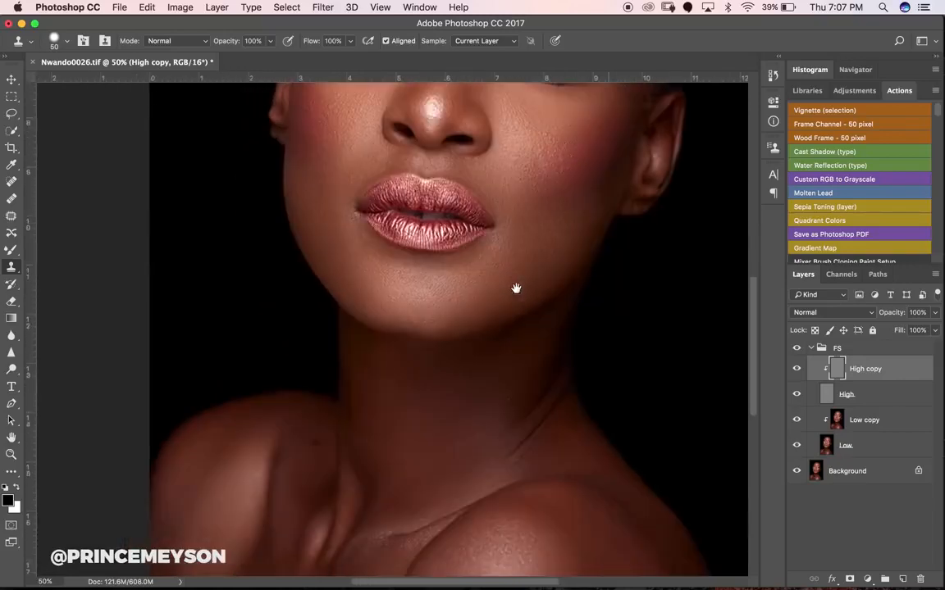
left_click_drag(516, 289, 549, 223)
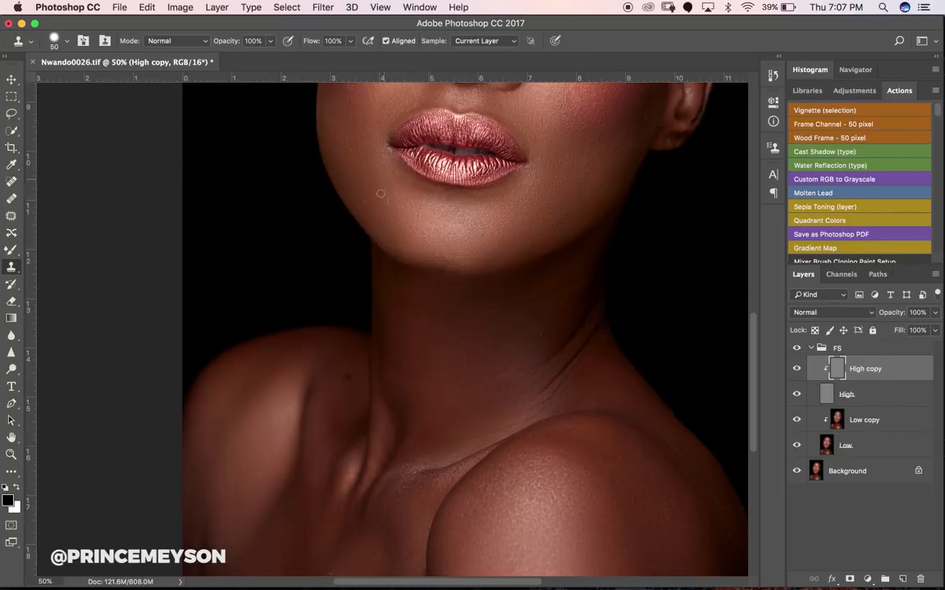
left_click(563, 167, "alt")
mouse_move(579, 168)
left_mouse_down()
mouse_move(587, 175)
mouse_move(583, 165)
left_mouse_up()
left_click(413, 246, "alt")
left_click_drag(399, 248, 406, 251)
left_click(451, 253, "alt")
left_click_drag(461, 262, 424, 261)
left_click(495, 270, "alt")
left_click(476, 266, "alt")
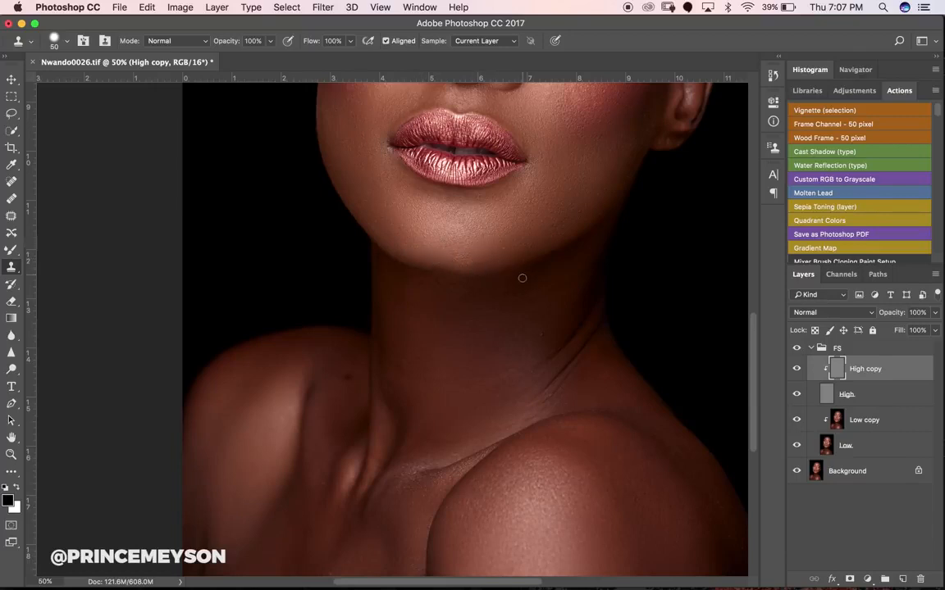